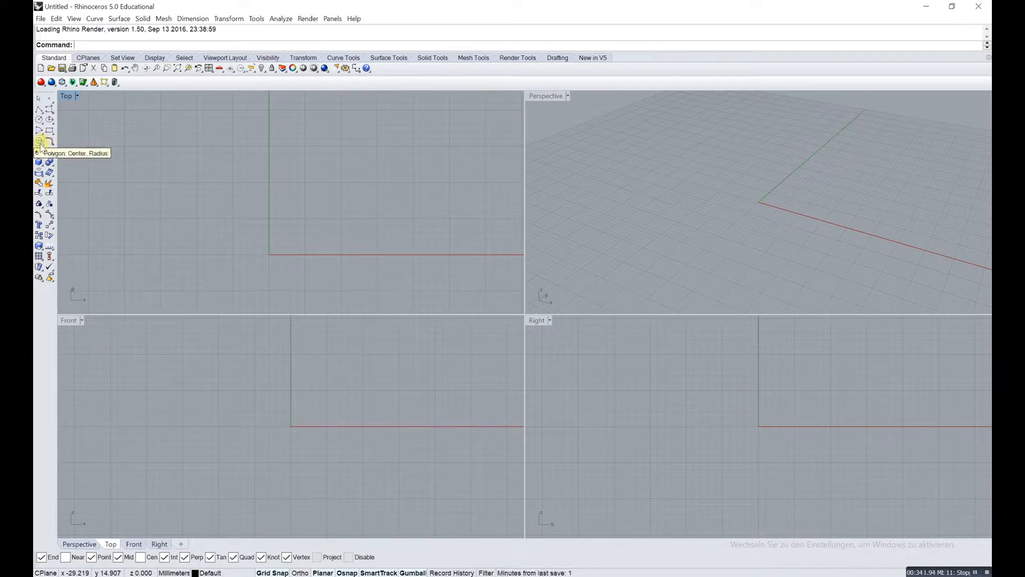
Step: Draw a six-sided polygon centred on the origin in the Top view, with a 30 mm radius and a corner on the X axis
{"action": "left_click", "coordinate": [39, 142]}
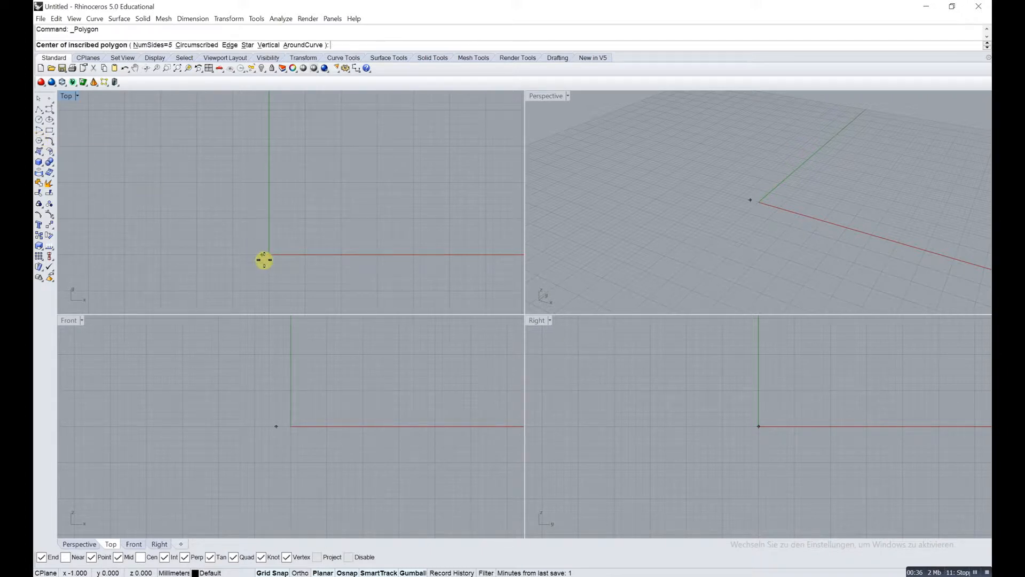
{"action": "right_click_drag", "start_coordinate": [267, 256], "coordinate": [260, 240]}
{"action": "left_click", "coordinate": [261, 238]}
{"action": "scroll", "coordinate": [327, 241], "scroll_direction": "down", "scroll_amount": 15}
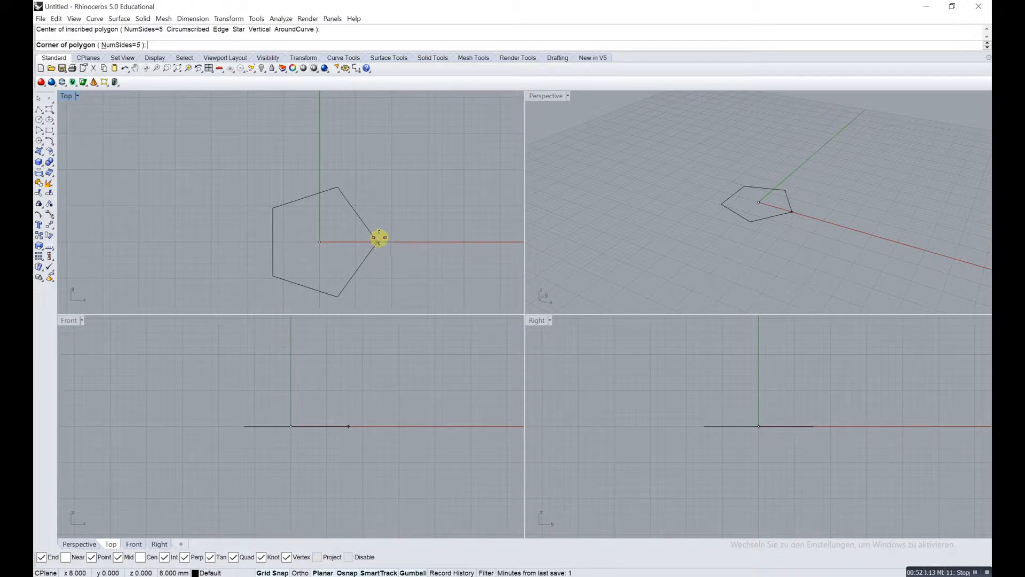
{"action": "left_click", "coordinate": [121, 45]}
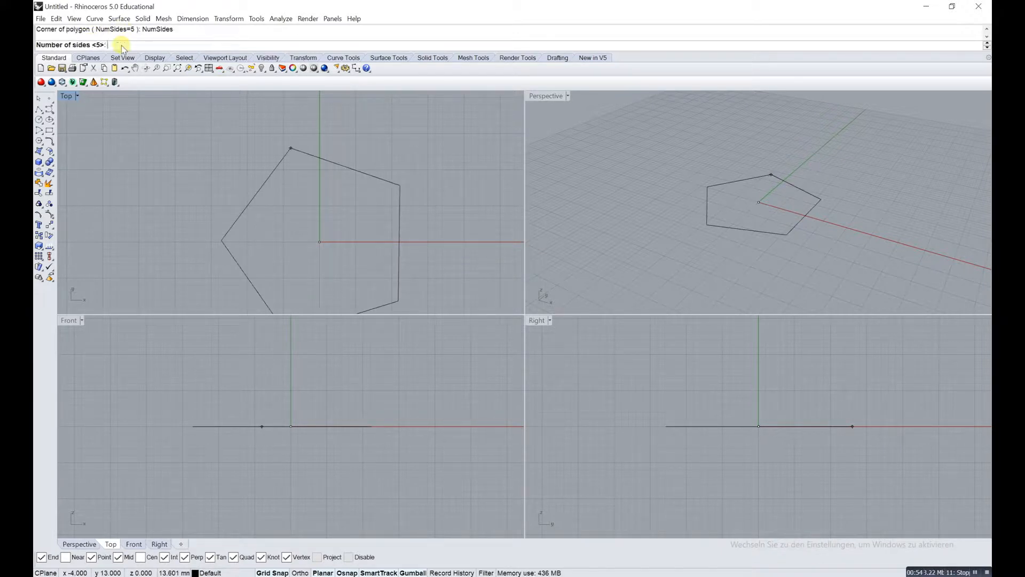
{"action": "type", "text": "6"}
{"action": "key", "text": "Return"}
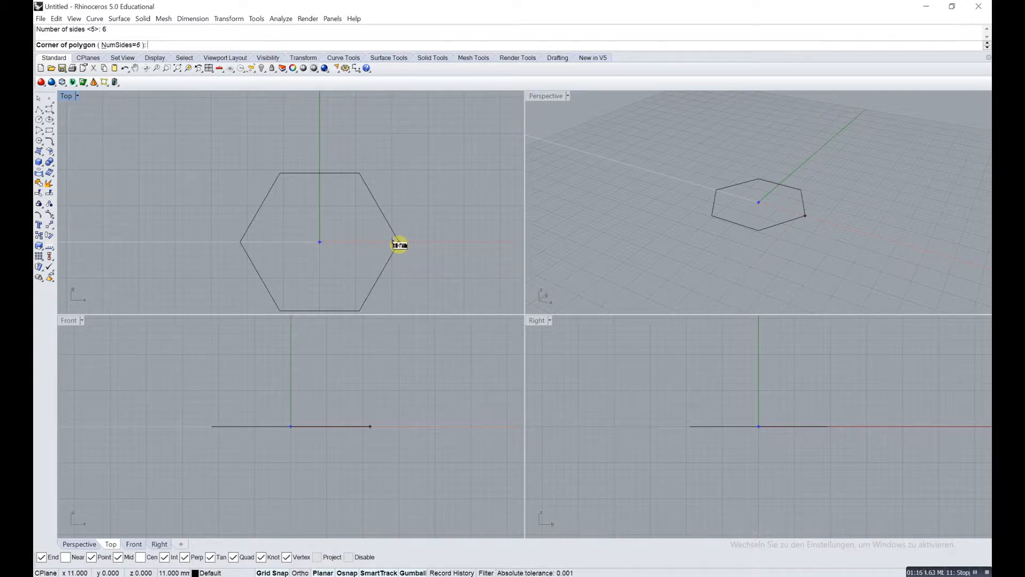
{"action": "type", "text": "3"}
{"action": "key", "text": "Return"}
{"action": "left_click", "coordinate": [400, 246]}
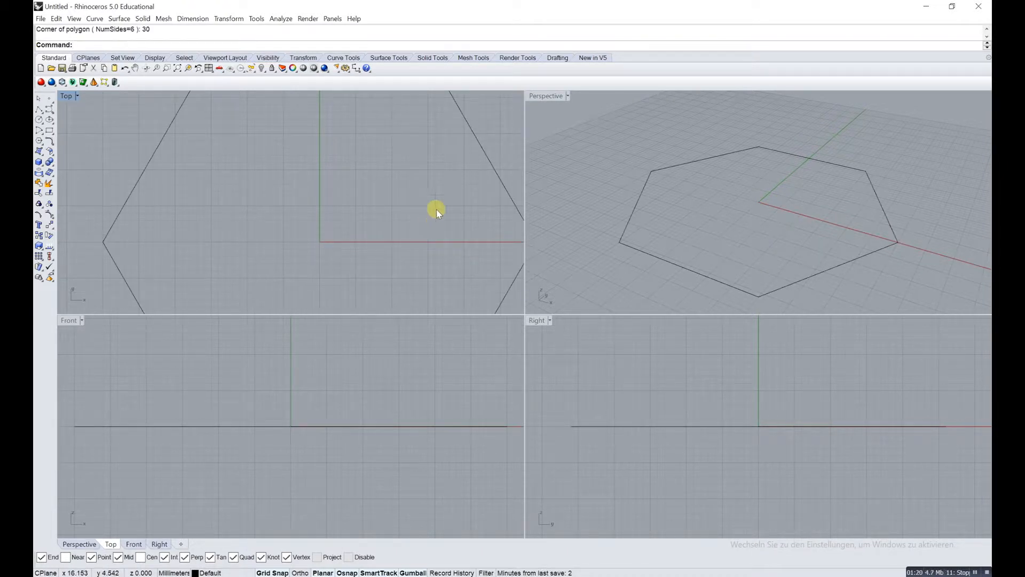
Step: Offset the hexagon inward by 1 mm and delete the offset copy
{"action": "scroll", "coordinate": [438, 208], "scroll_direction": "down", "scroll_amount": 5}
{"action": "scroll", "coordinate": [396, 235], "scroll_direction": "up", "scroll_amount": 3}
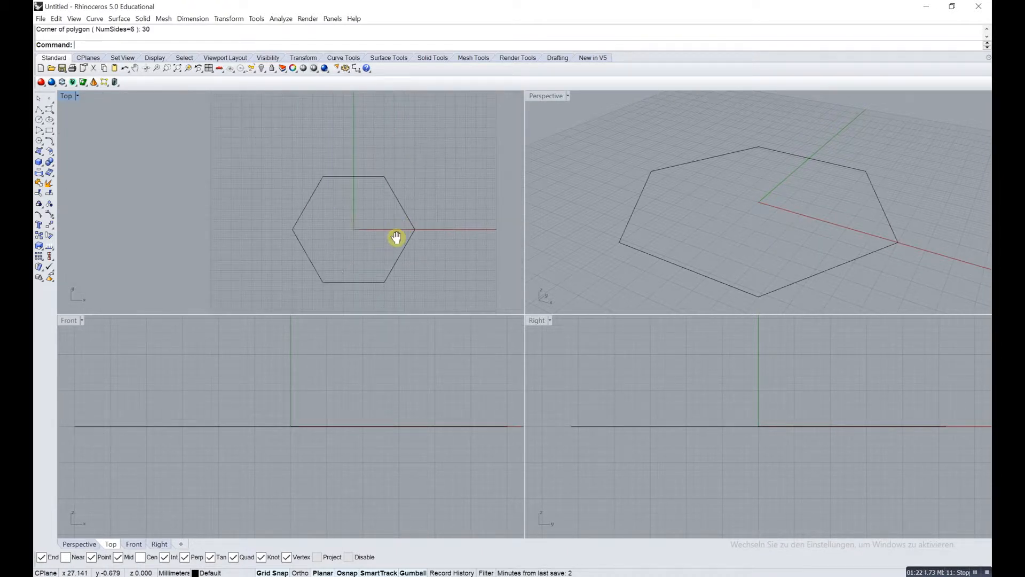
{"action": "scroll", "coordinate": [375, 224], "scroll_direction": "up", "scroll_amount": 1}
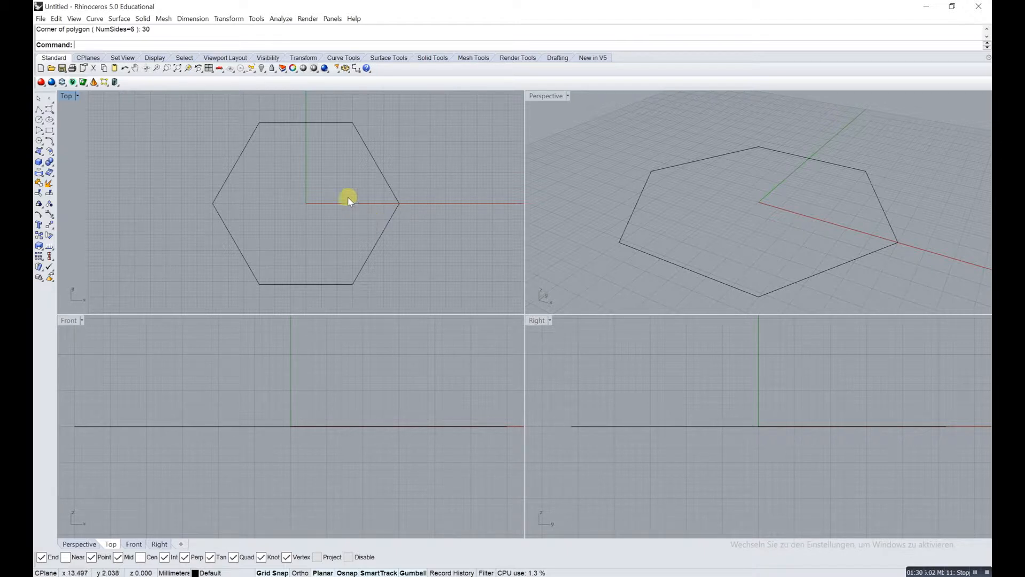
{"action": "left_click", "coordinate": [370, 154]}
{"action": "type", "text": "Offset"}
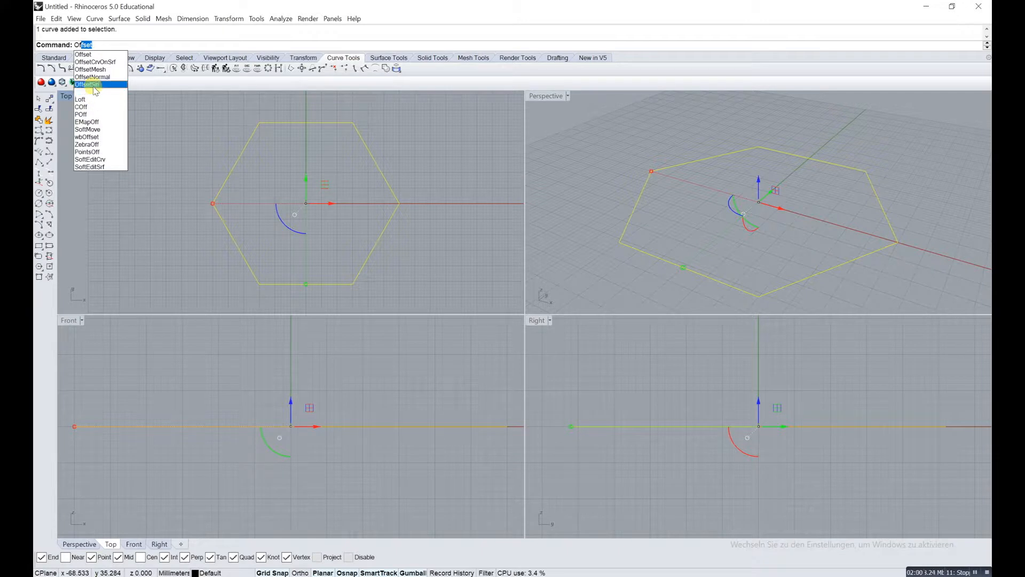
{"action": "left_click", "coordinate": [109, 54]}
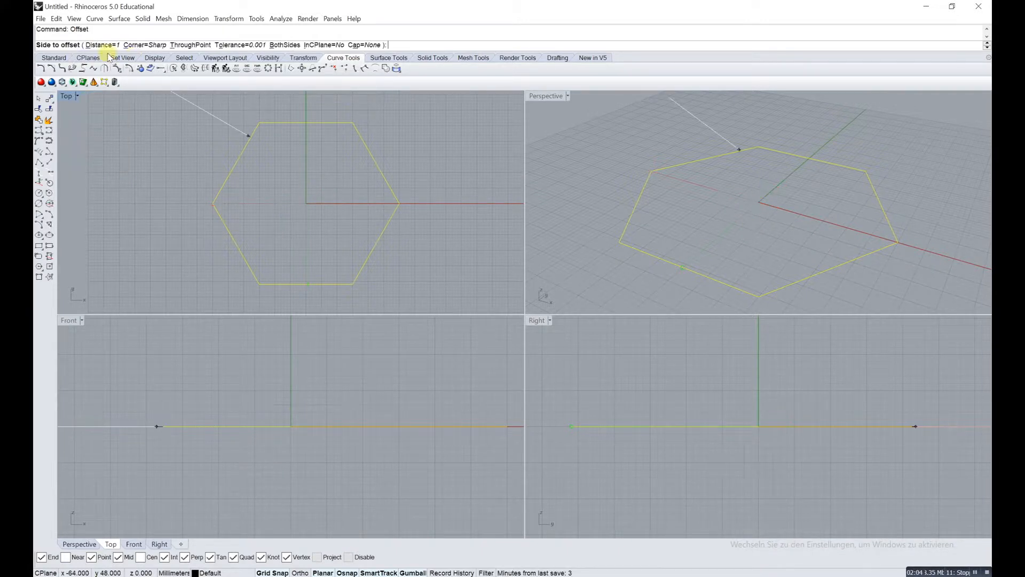
{"action": "left_click", "coordinate": [351, 125]}
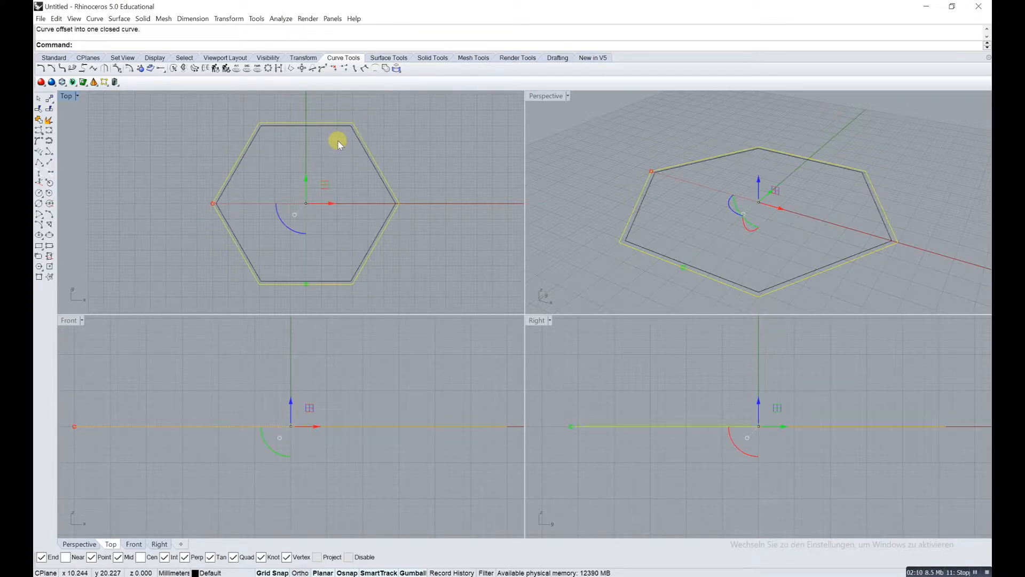
{"action": "key", "text": "Escape"}
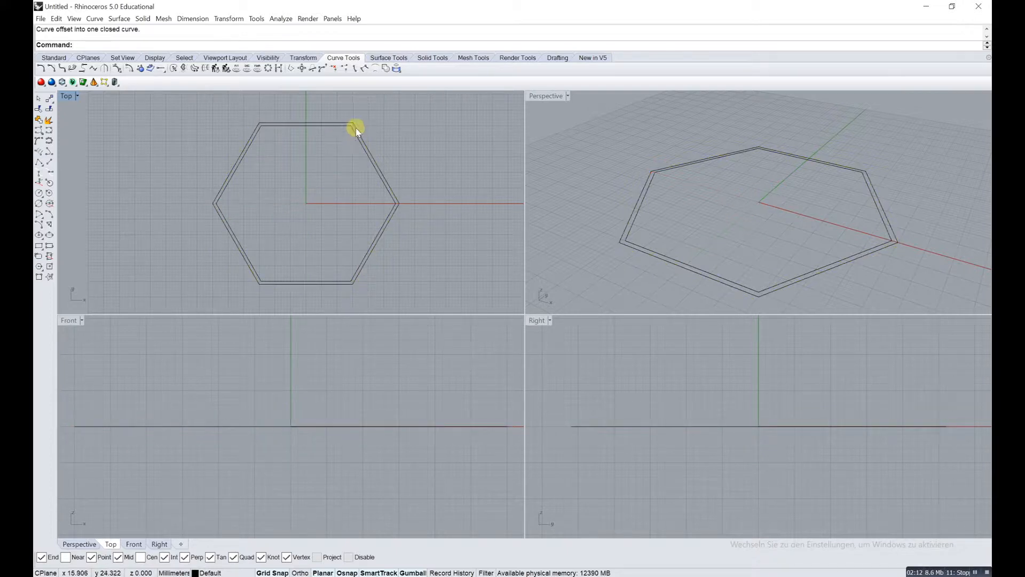
{"action": "left_click", "coordinate": [353, 131]}
{"action": "key", "text": "Delete"}
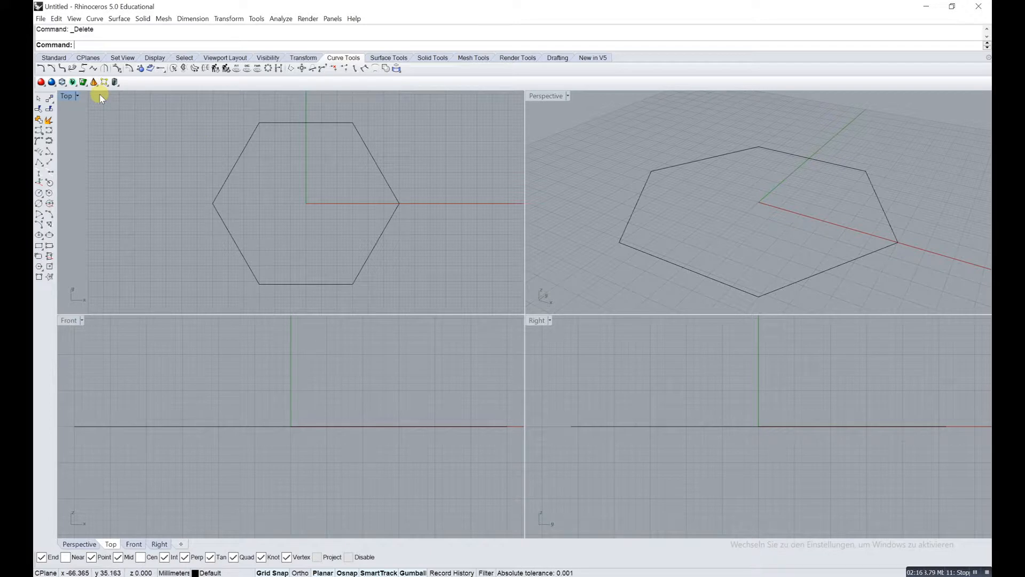
Step: Offset the hexagon by 10 mm on both sides with sharp corners
{"action": "type", "text": "offset"}
{"action": "key", "text": "Return"}
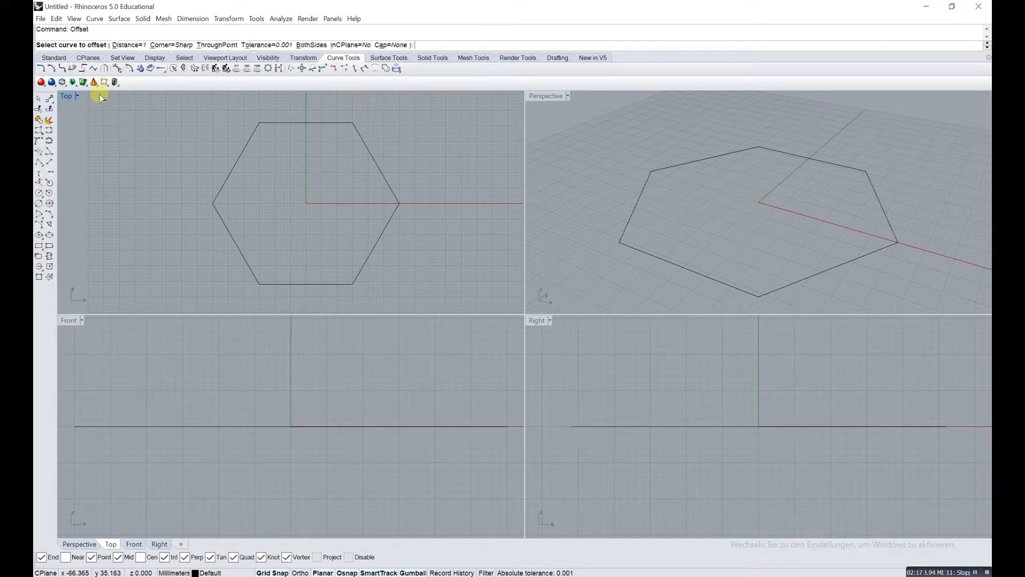
{"action": "left_click", "coordinate": [127, 45]}
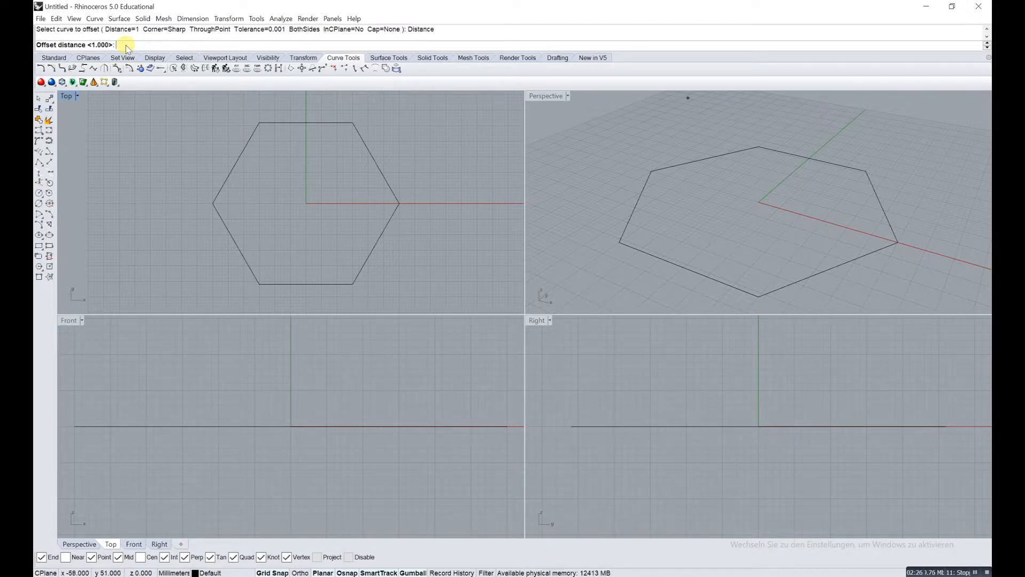
{"action": "type", "text": "10"}
{"action": "key", "text": "Return"}
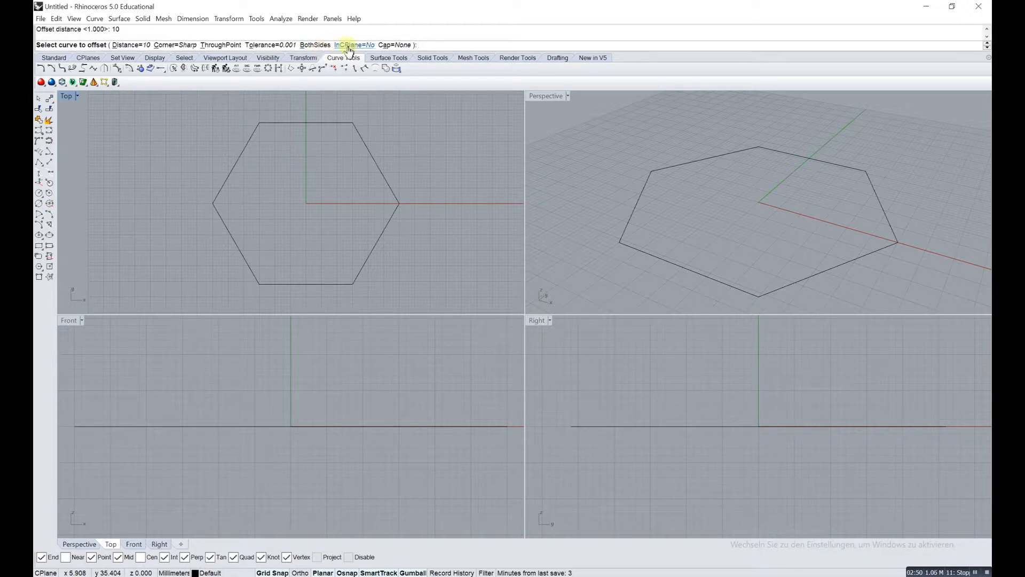
{"action": "left_click", "coordinate": [315, 45]}
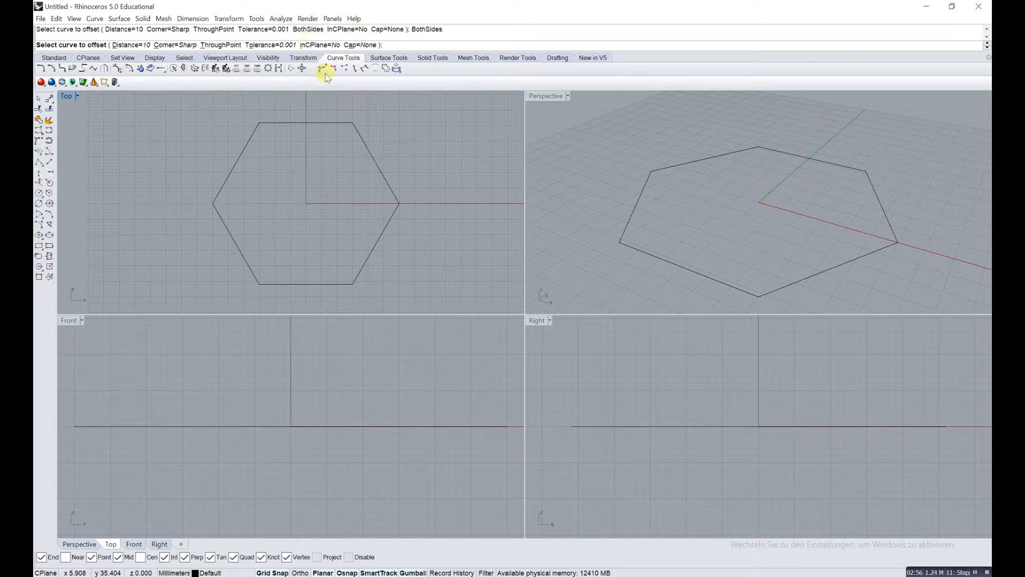
{"action": "left_click", "coordinate": [352, 123]}
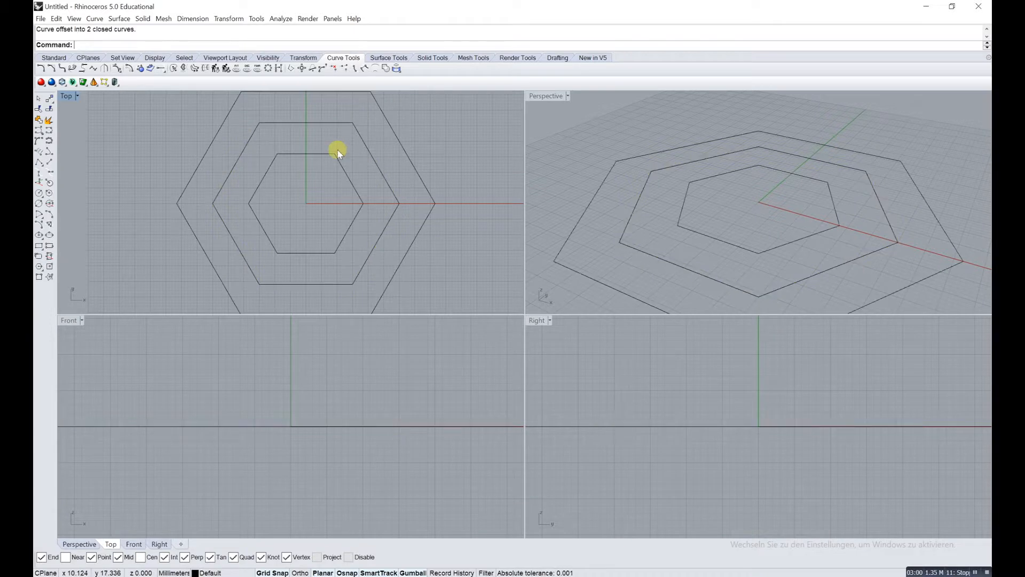
Step: Delete the outermost offset hexagon
{"action": "scroll", "coordinate": [342, 150], "scroll_direction": "down", "scroll_amount": 2}
{"action": "left_click", "coordinate": [372, 124]}
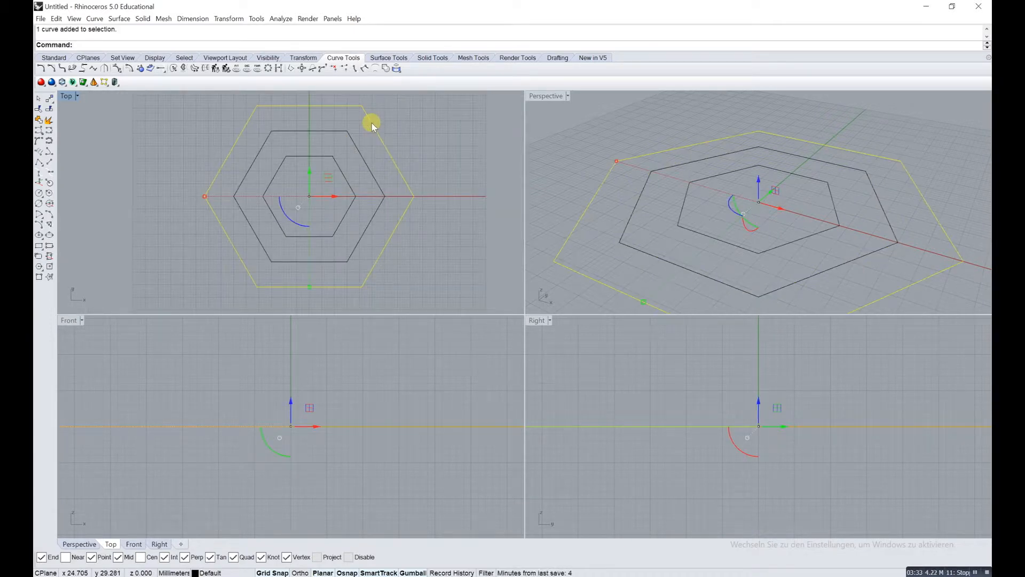
{"action": "key", "text": "Delete"}
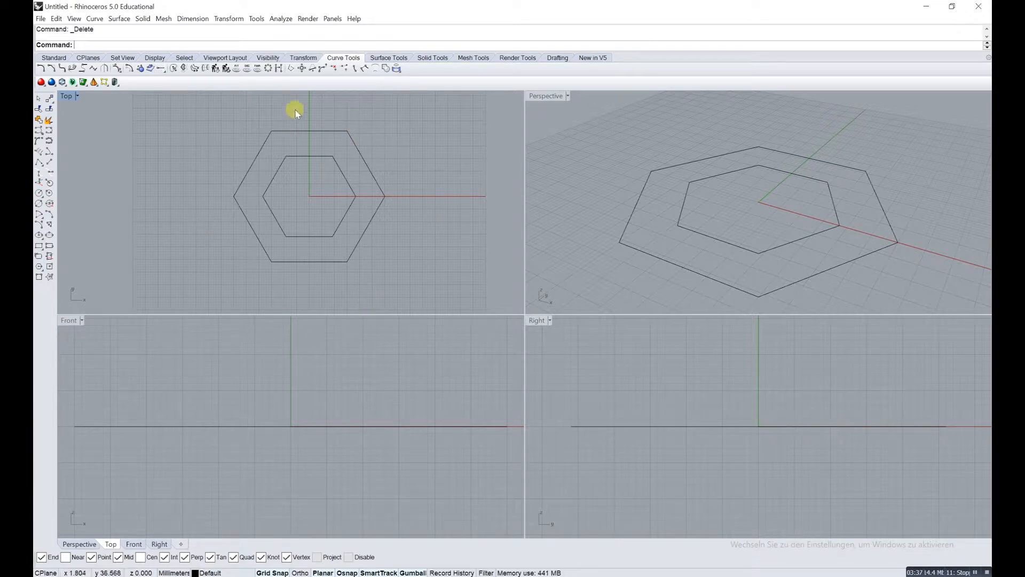
{"action": "left_click", "coordinate": [297, 131]}
{"action": "left_click", "coordinate": [296, 160]}
{"action": "left_click", "coordinate": [299, 156]}
{"action": "left_click", "coordinate": [304, 127]}
{"action": "left_click", "coordinate": [301, 131]}
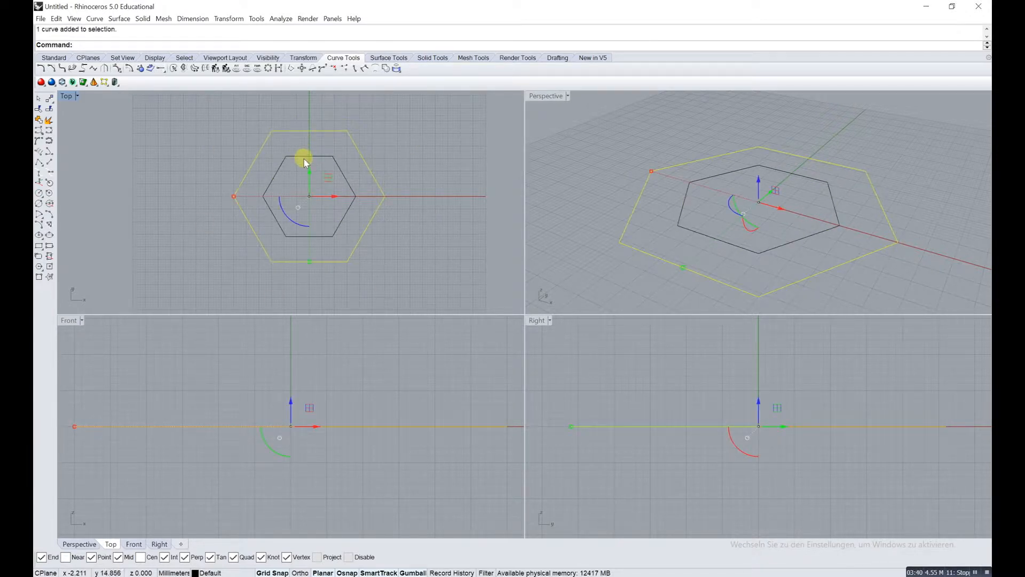
{"action": "left_click", "coordinate": [304, 153]}
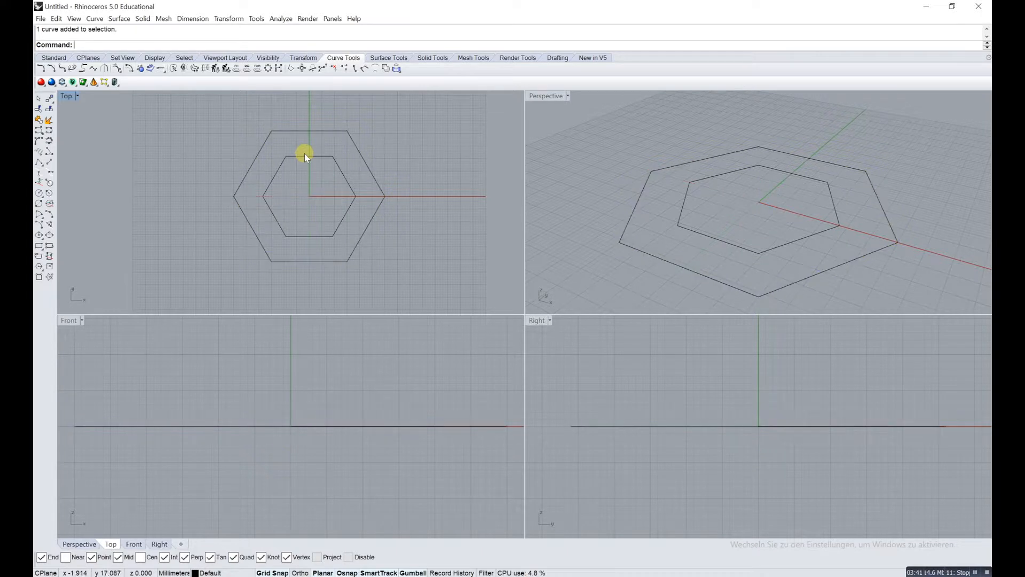
Step: Create a planar surface from the outer of the two remaining hexagon curves
{"action": "left_click", "coordinate": [45, 58]}
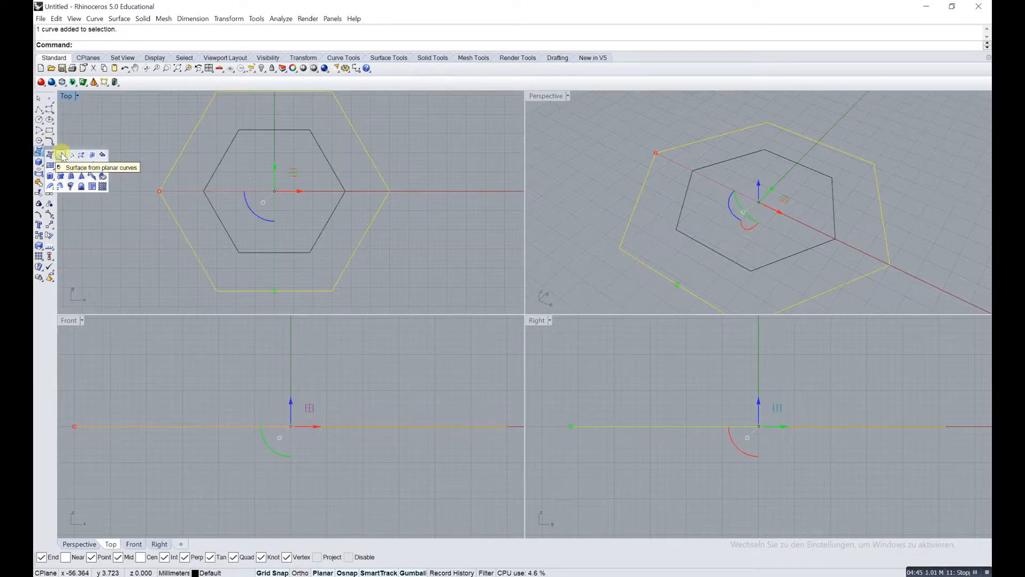
{"action": "left_click", "coordinate": [61, 155]}
{"action": "left_click", "coordinate": [643, 148]}
{"action": "left_click", "coordinate": [730, 185]}
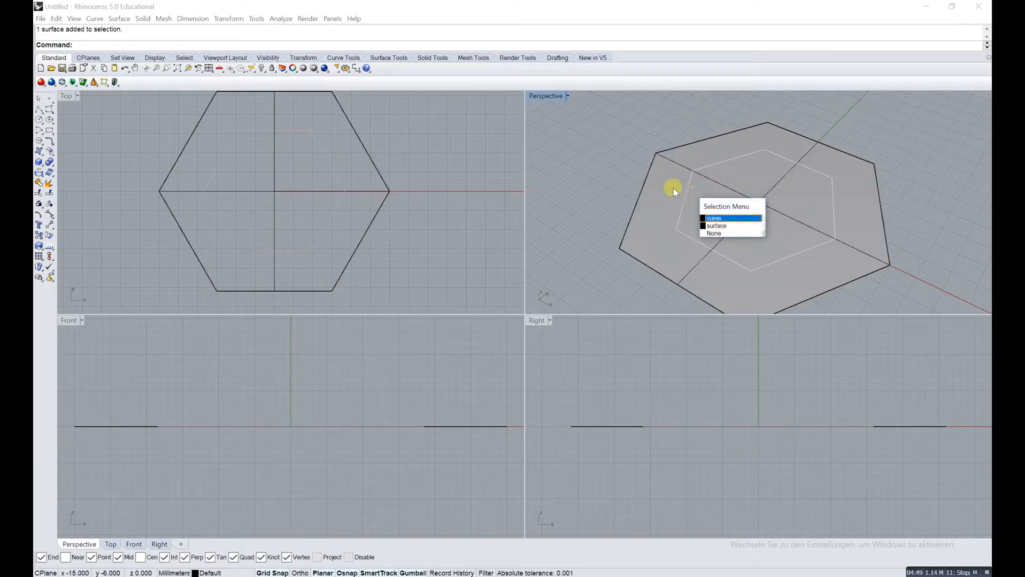
Step: Split the hexagonal surface using the inner hexagon curve as the cutting object
{"action": "left_click", "coordinate": [47, 193]}
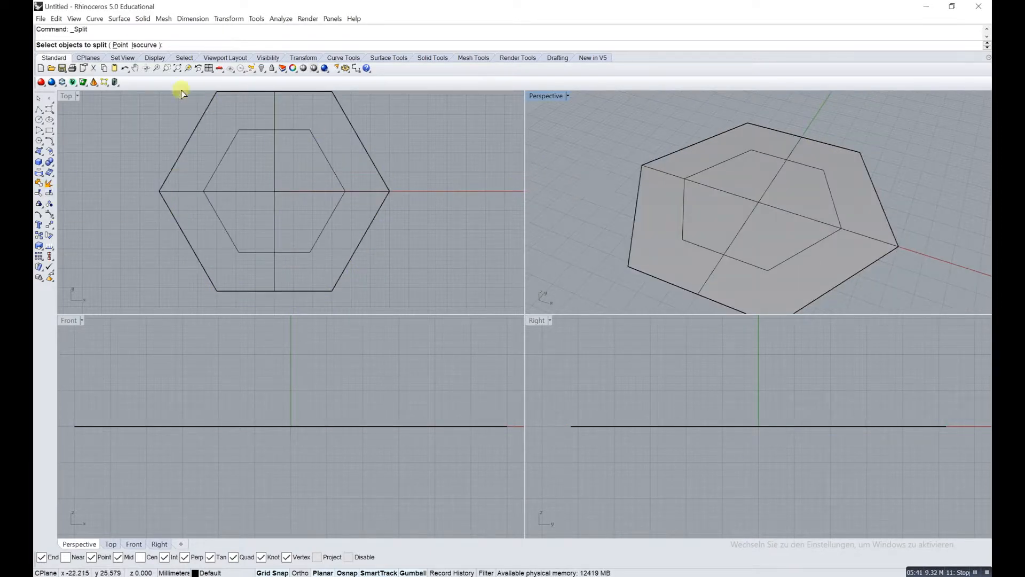
{"action": "left_click", "coordinate": [660, 202]}
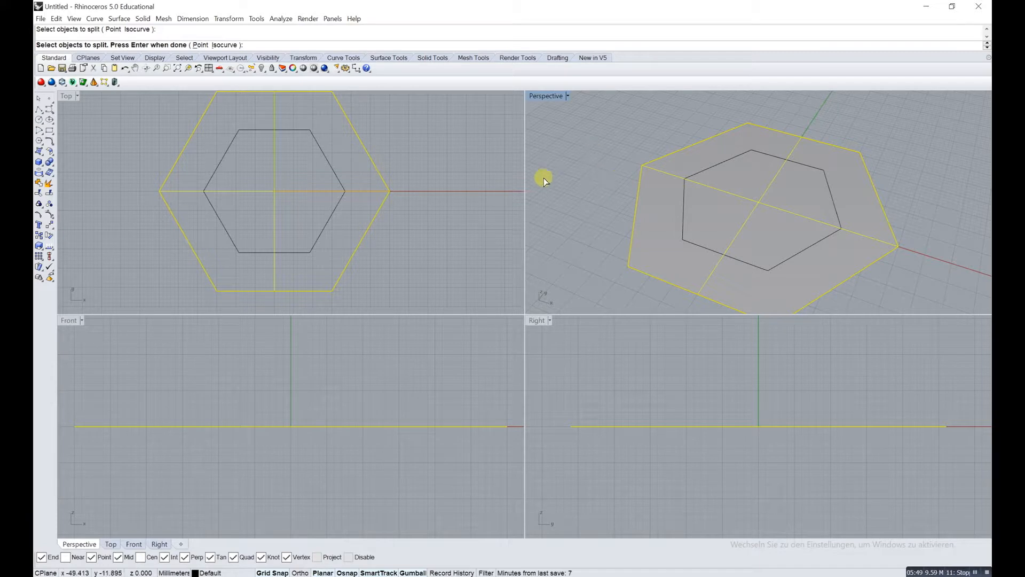
{"action": "key", "text": "Return"}
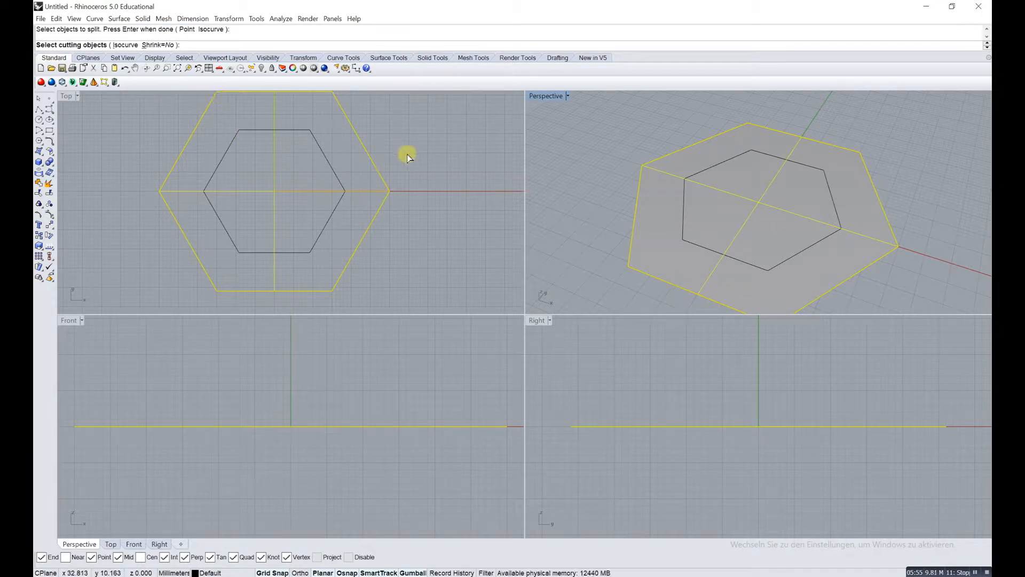
{"action": "left_click", "coordinate": [725, 161]}
{"action": "key", "text": "Return"}
Step: Delete the inner hexagonal piece of the split surface to leave a ring
{"action": "left_click", "coordinate": [728, 177]}
{"action": "left_click", "coordinate": [710, 154]}
{"action": "left_click", "coordinate": [620, 133]}
{"action": "left_click", "coordinate": [738, 174]}
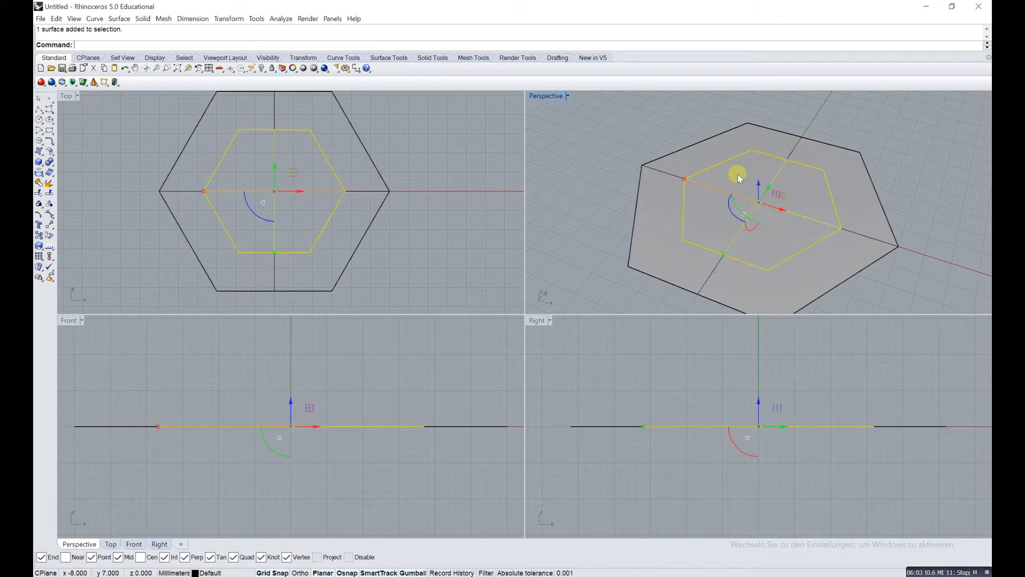
{"action": "key", "text": "Delete"}
Step: Delete the leftover hexagon curve along the outer edge of the ring, keeping the surface
{"action": "right_click_drag", "start_coordinate": [762, 210], "coordinate": [642, 236]}
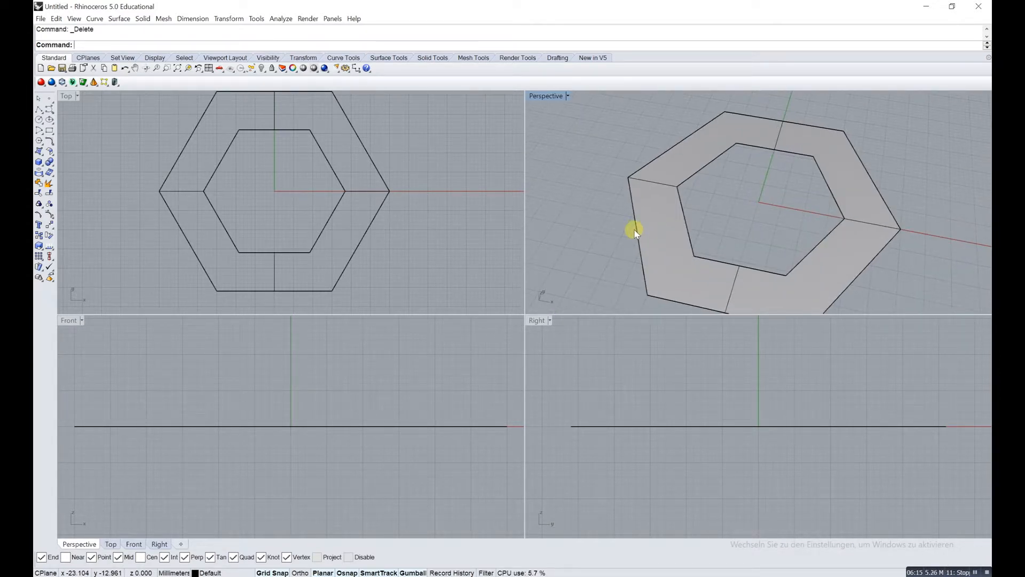
{"action": "left_click", "coordinate": [641, 235]}
{"action": "left_click", "coordinate": [763, 184]}
{"action": "right_click_drag", "start_coordinate": [674, 203], "coordinate": [704, 197]}
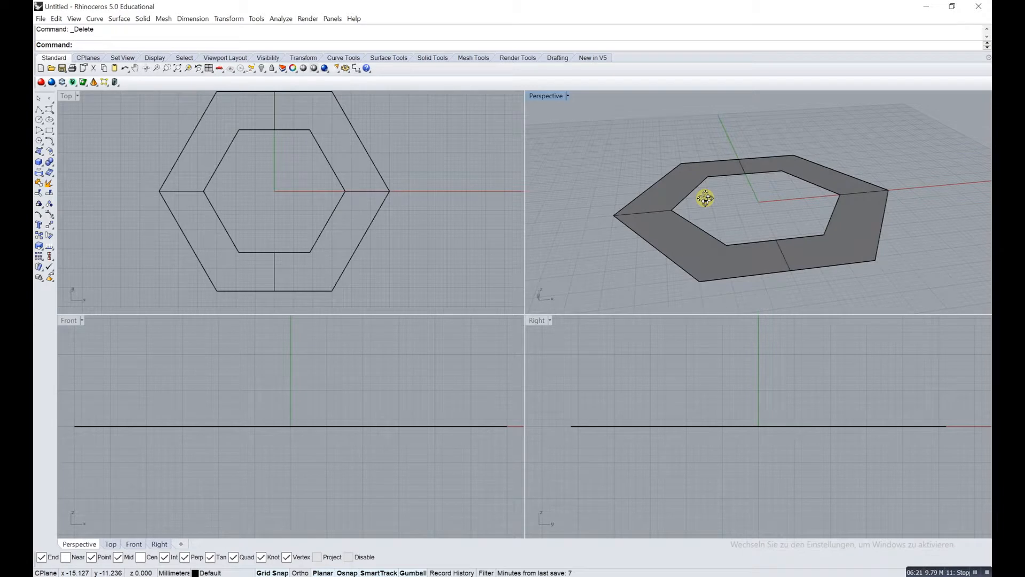
{"action": "left_click", "coordinate": [687, 221]}
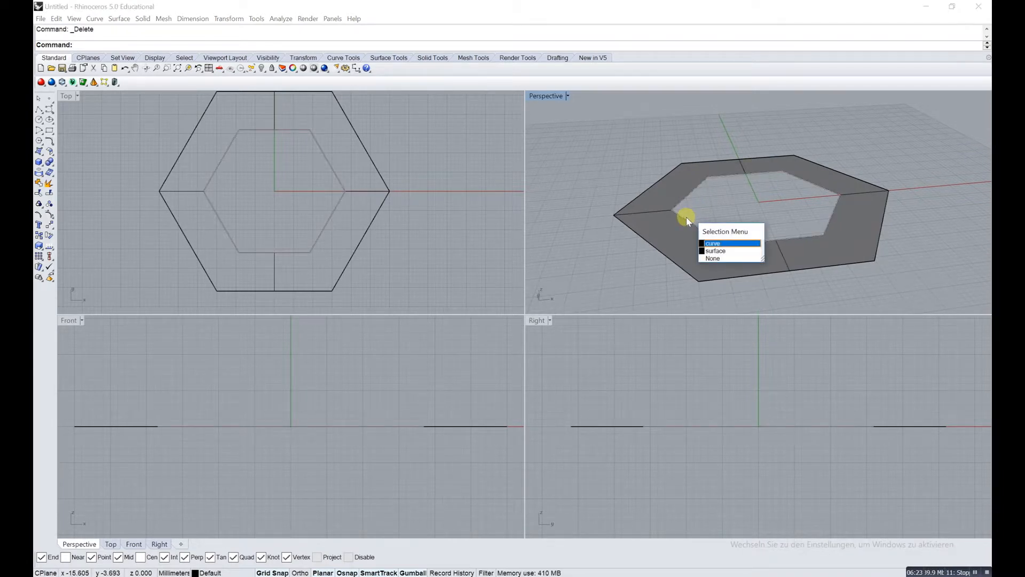
{"action": "left_click", "coordinate": [725, 244]}
{"action": "key", "text": "Escape"}
{"action": "left_click", "coordinate": [673, 254]}
{"action": "left_click", "coordinate": [672, 262]}
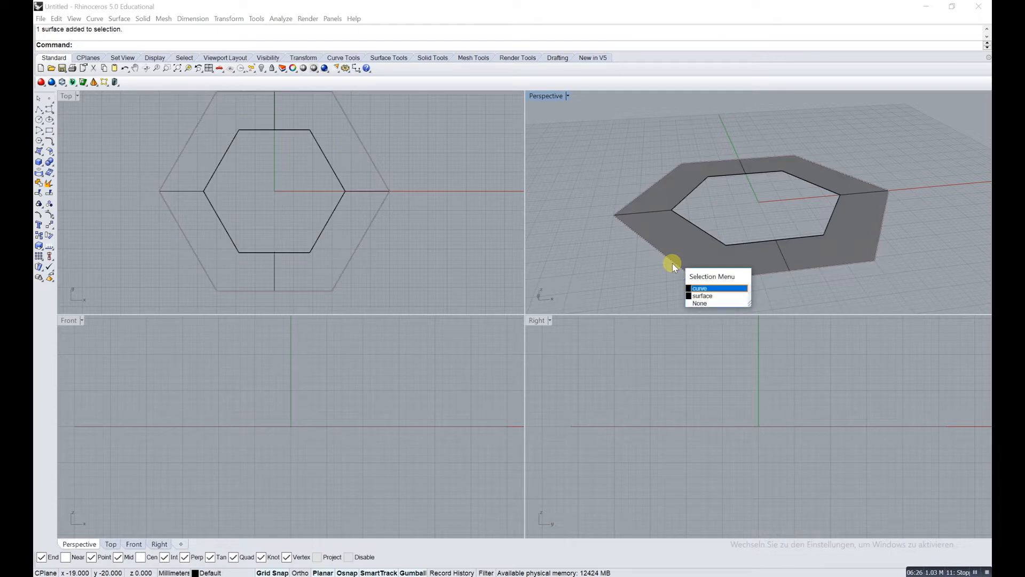
{"action": "left_click", "coordinate": [701, 287]}
{"action": "key", "text": "Delete"}
Step: Extrude the hexagonal ring surface 1 mm upward as a closed solid
{"action": "mouse_move", "coordinate": [743, 261]}
{"action": "right_mouse_down"}
{"action": "mouse_move", "coordinate": [705, 277]}
{"action": "mouse_move", "coordinate": [739, 247]}
{"action": "right_mouse_up"}
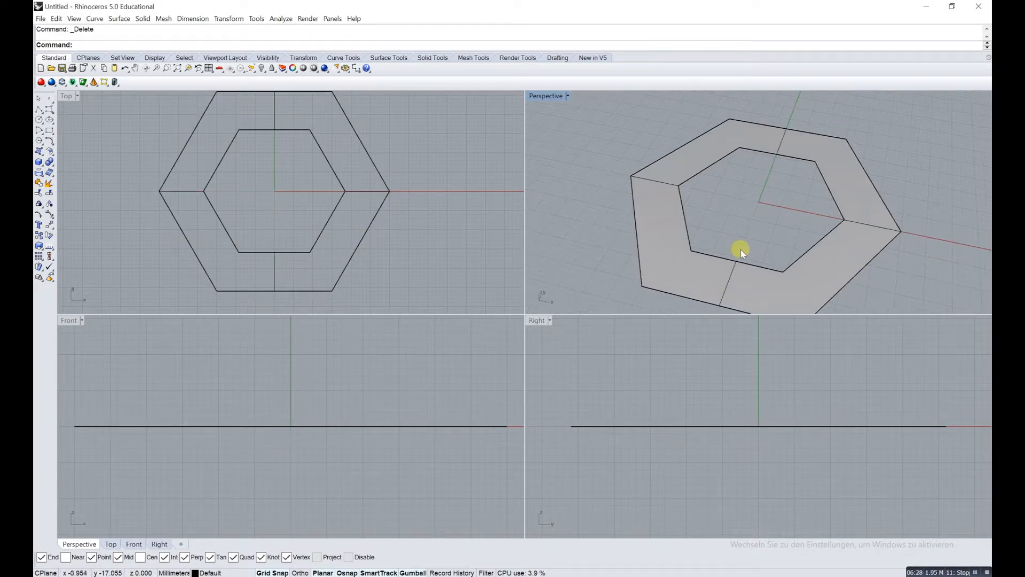
{"action": "left_click", "coordinate": [842, 194]}
{"action": "right_click_drag", "start_coordinate": [830, 222], "coordinate": [807, 205]}
{"action": "left_click", "coordinate": [613, 158]}
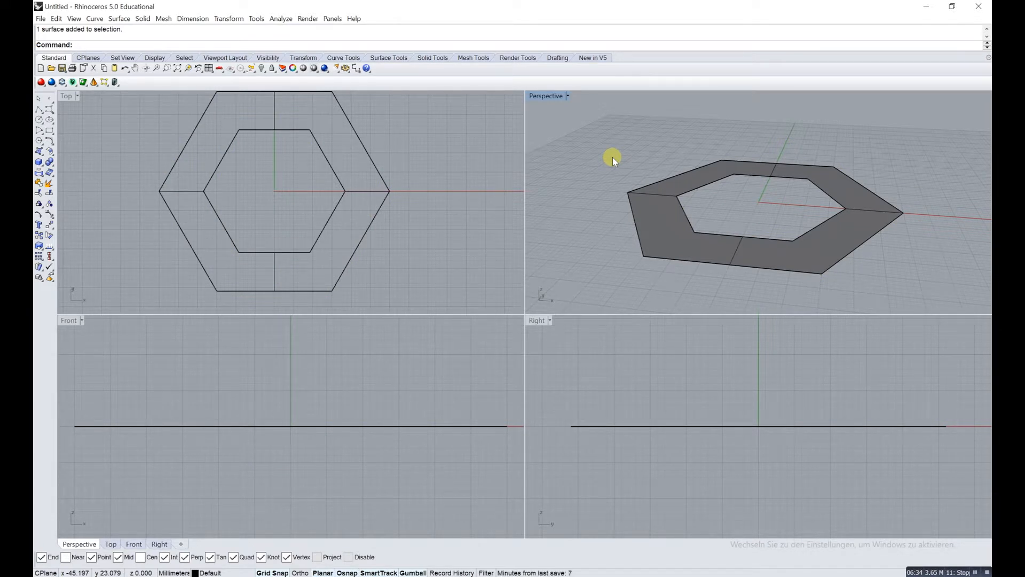
{"action": "right_click_drag", "start_coordinate": [652, 223], "coordinate": [745, 222]}
{"action": "left_click", "coordinate": [750, 256]}
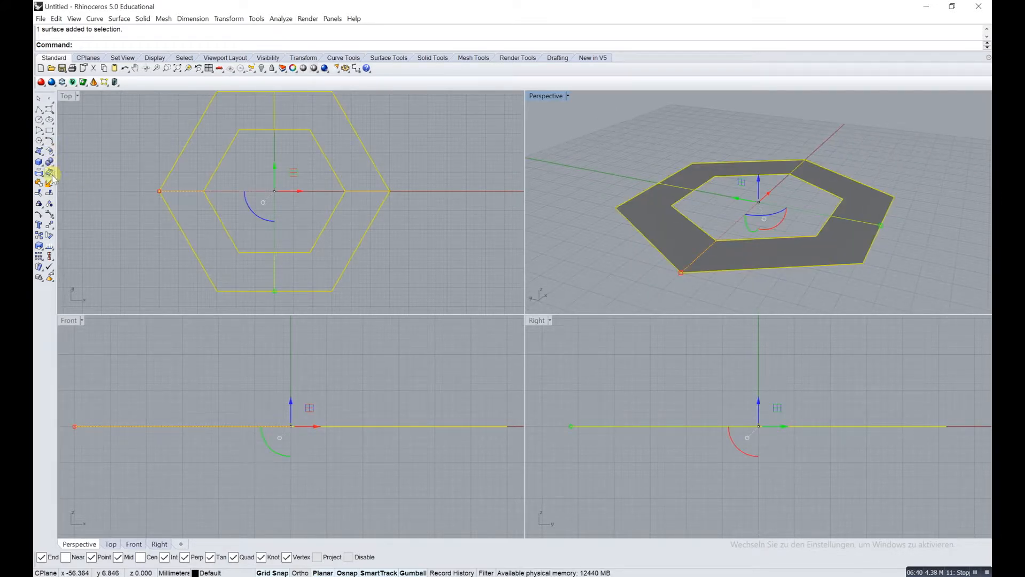
{"action": "left_click", "coordinate": [40, 163]}
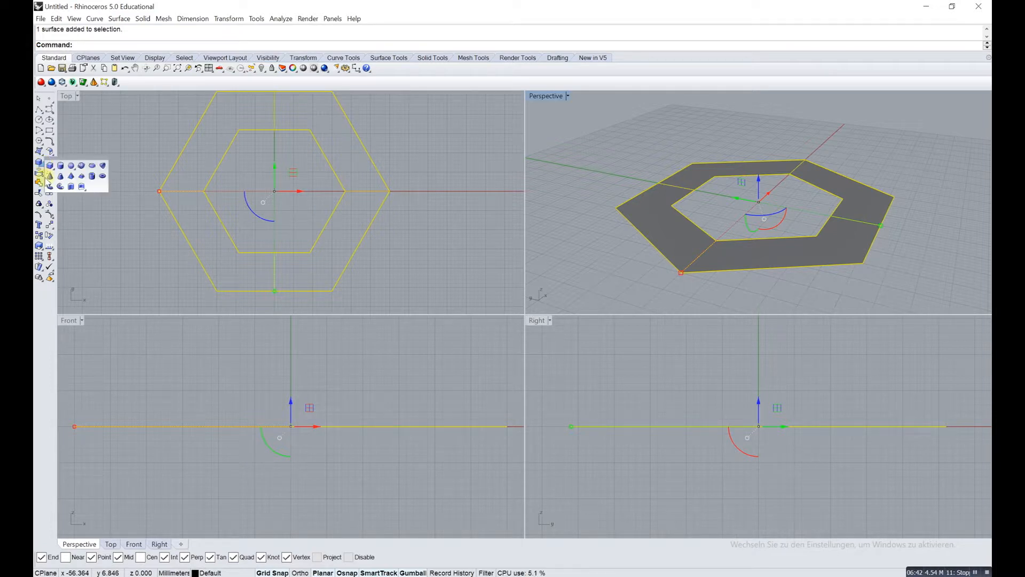
{"action": "left_click", "coordinate": [81, 187]}
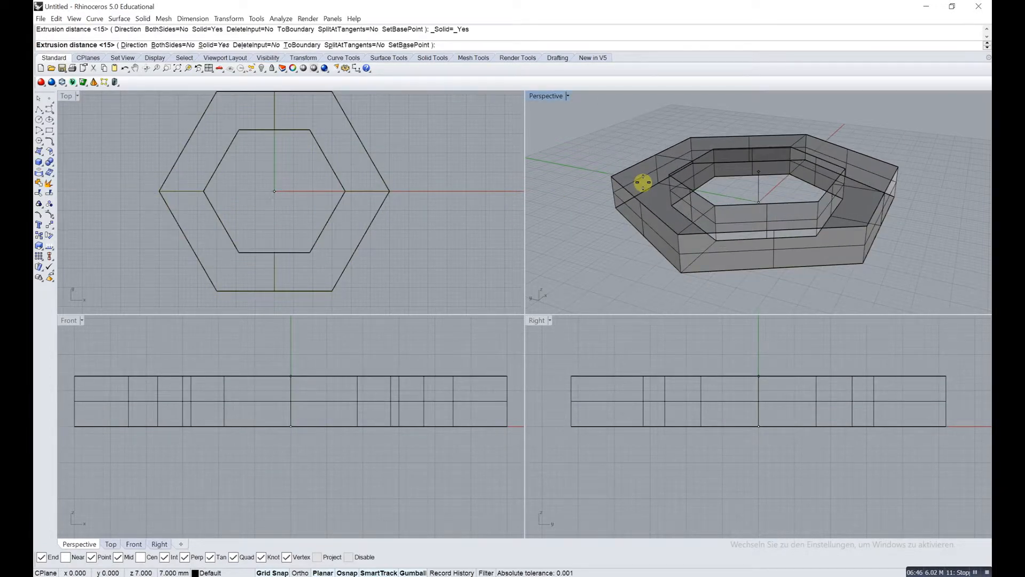
{"action": "key", "text": "Return"}
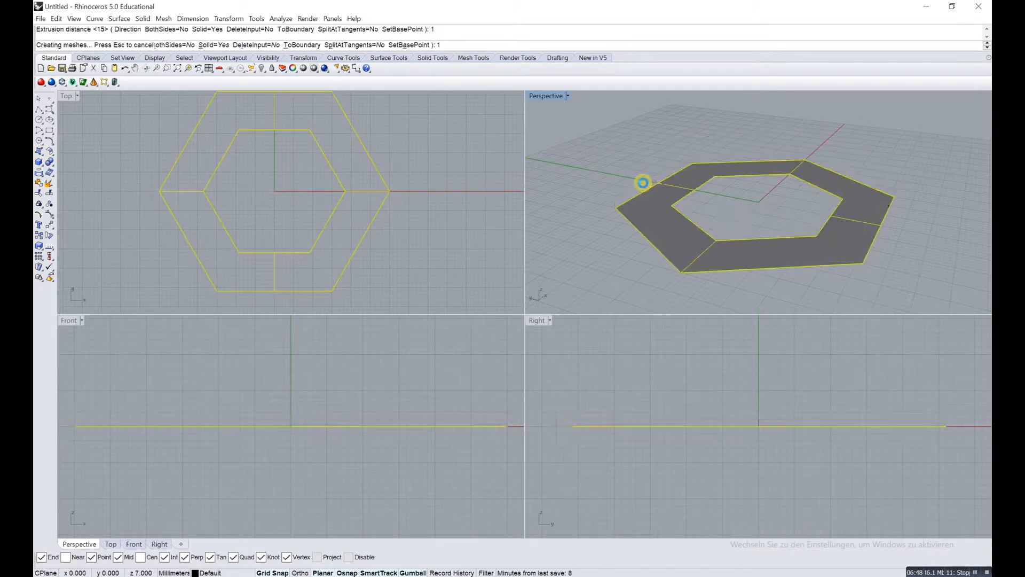
Step: Delete the original flat ring surface from the underside of the extruded solid, keeping the solid
{"action": "left_click", "coordinate": [659, 152]}
{"action": "right_click_drag", "start_coordinate": [659, 151], "coordinate": [763, 175]}
{"action": "left_click", "coordinate": [779, 182]}
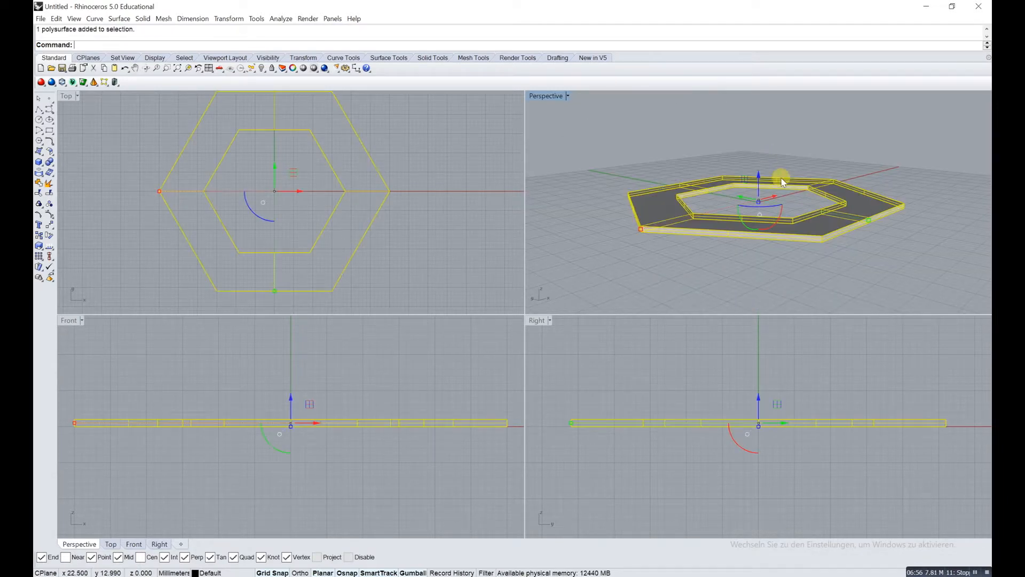
{"action": "right_click_drag", "start_coordinate": [846, 212], "coordinate": [843, 196]}
{"action": "left_click", "coordinate": [838, 217]}
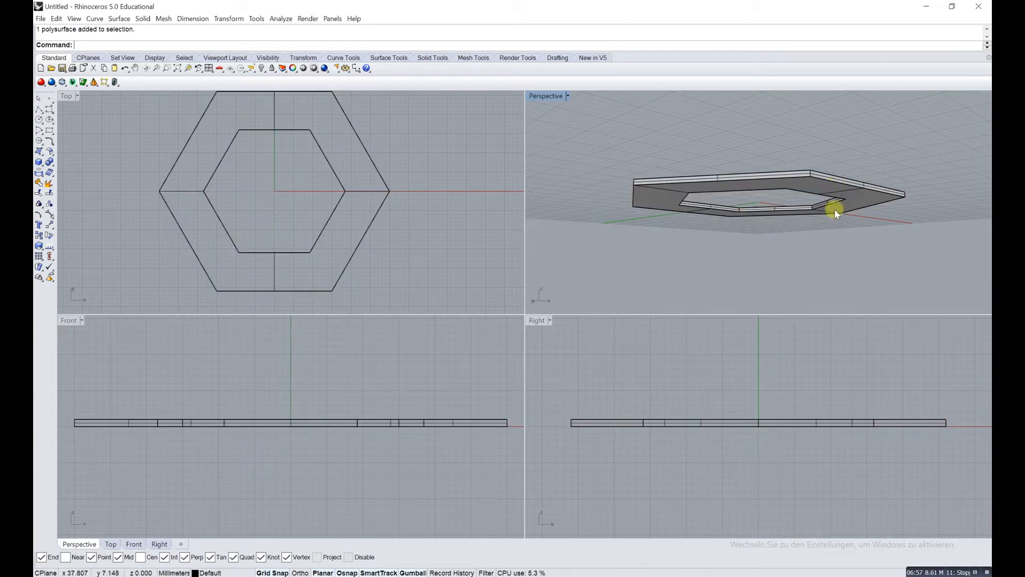
{"action": "left_click", "coordinate": [830, 181]}
{"action": "left_click", "coordinate": [863, 209]}
{"action": "key", "text": "Delete"}
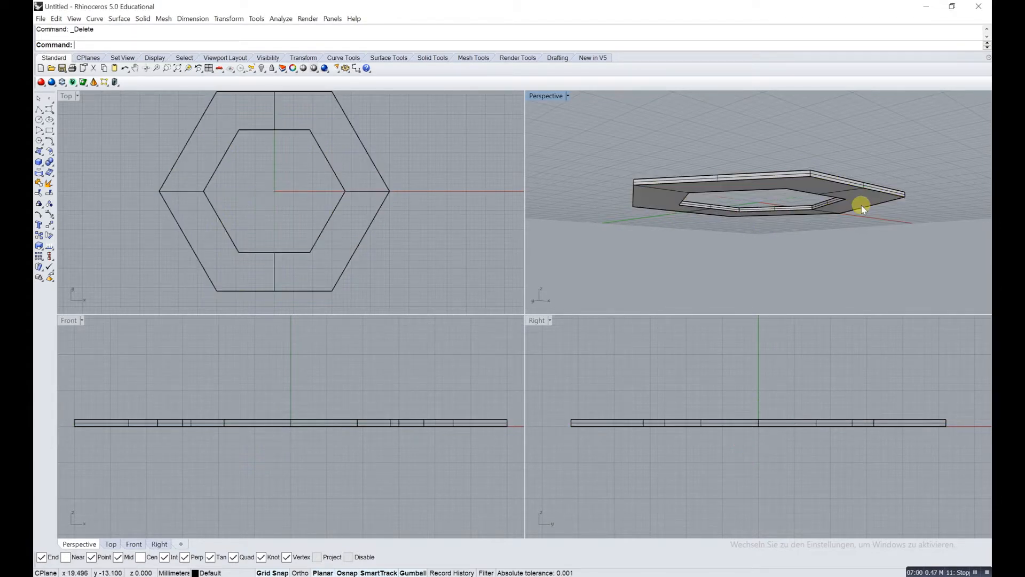
{"action": "left_click", "coordinate": [851, 186]}
{"action": "left_click", "coordinate": [879, 159]}
{"action": "right_click_drag", "start_coordinate": [879, 158], "coordinate": [785, 212]}
{"action": "left_click", "coordinate": [852, 196]}
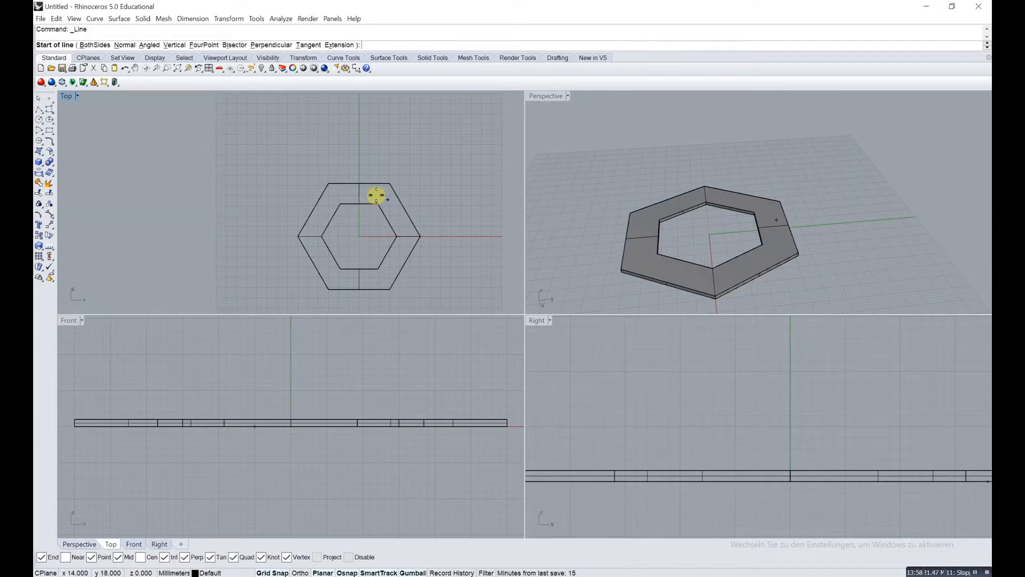
Step: Draw lines from the ring's left and right outer corners along its slanted upper edges in the Top view, extended to meet above the ring
{"action": "left_click", "coordinate": [328, 183]}
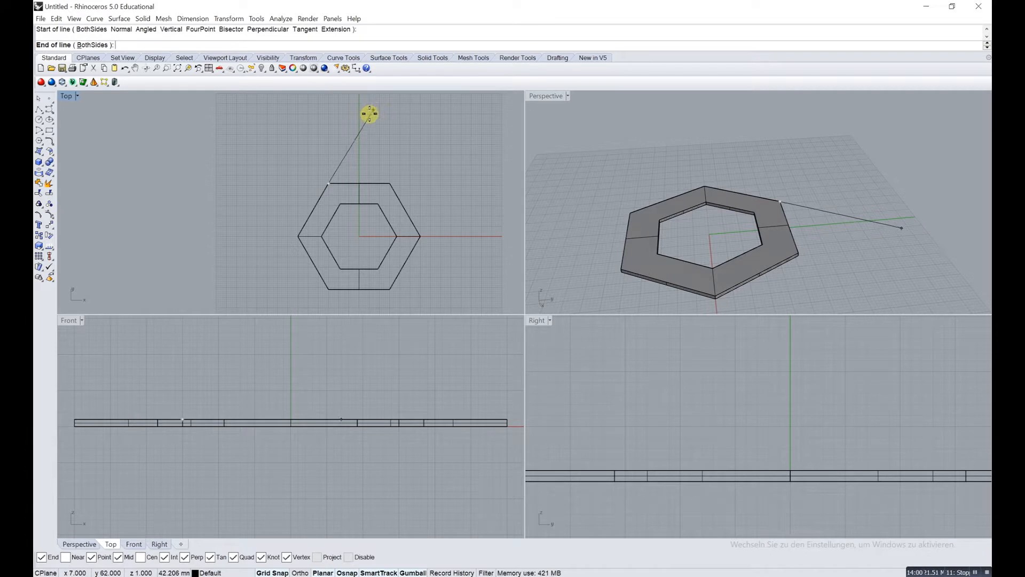
{"action": "left_click", "coordinate": [298, 235]}
{"action": "right_click", "coordinate": [300, 212]}
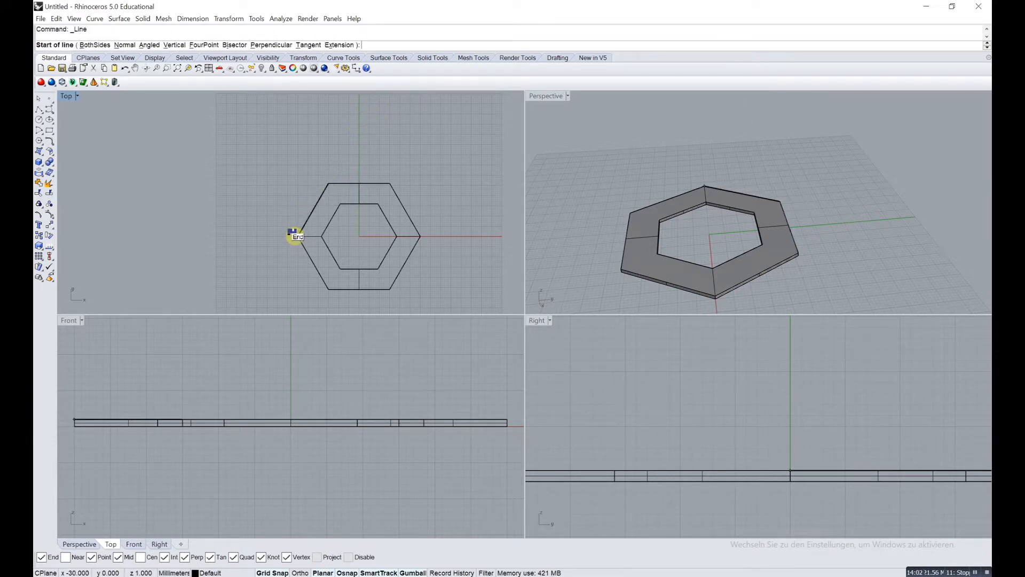
{"action": "left_click", "coordinate": [294, 236]}
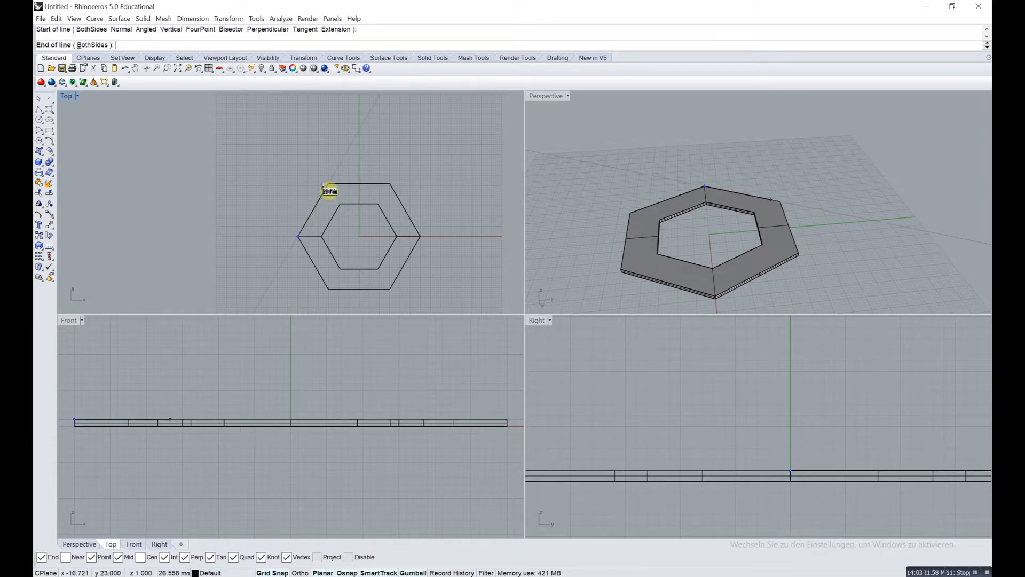
{"action": "left_click", "coordinate": [377, 100]}
{"action": "right_click", "coordinate": [410, 155]}
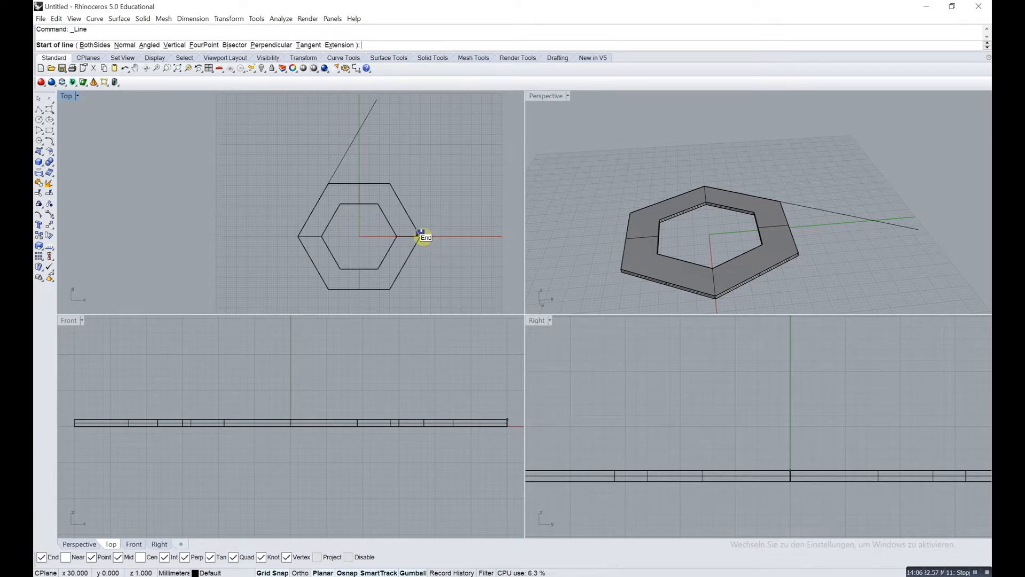
{"action": "left_click", "coordinate": [420, 235]}
{"action": "left_click", "coordinate": [362, 129]}
Step: Draw a vertical line from the origin straight up through the ring's centre, well above the solid
{"action": "right_click", "coordinate": [377, 192]}
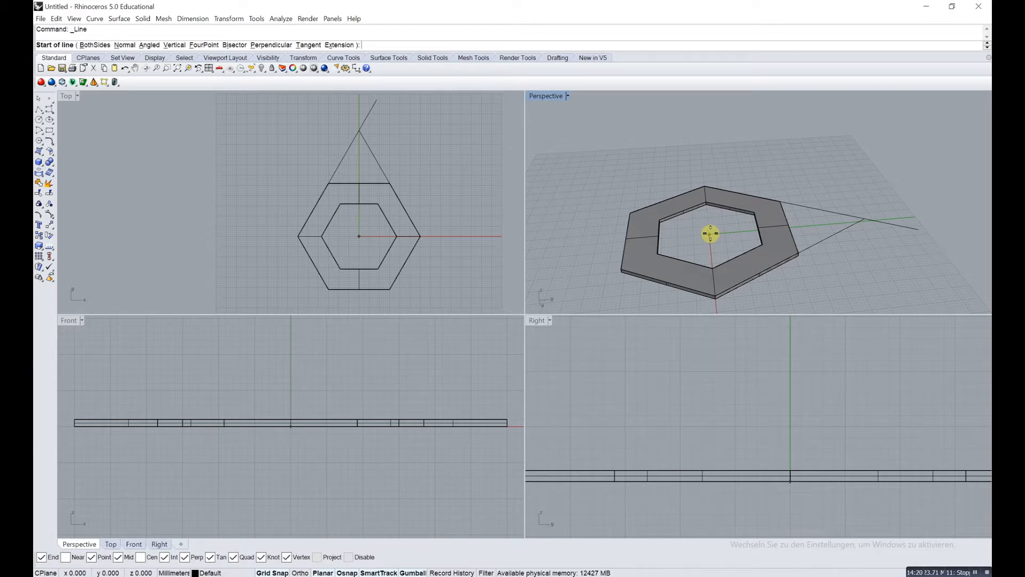
{"action": "left_click", "coordinate": [710, 234]}
{"action": "right_click_drag", "start_coordinate": [707, 163], "coordinate": [766, 133]}
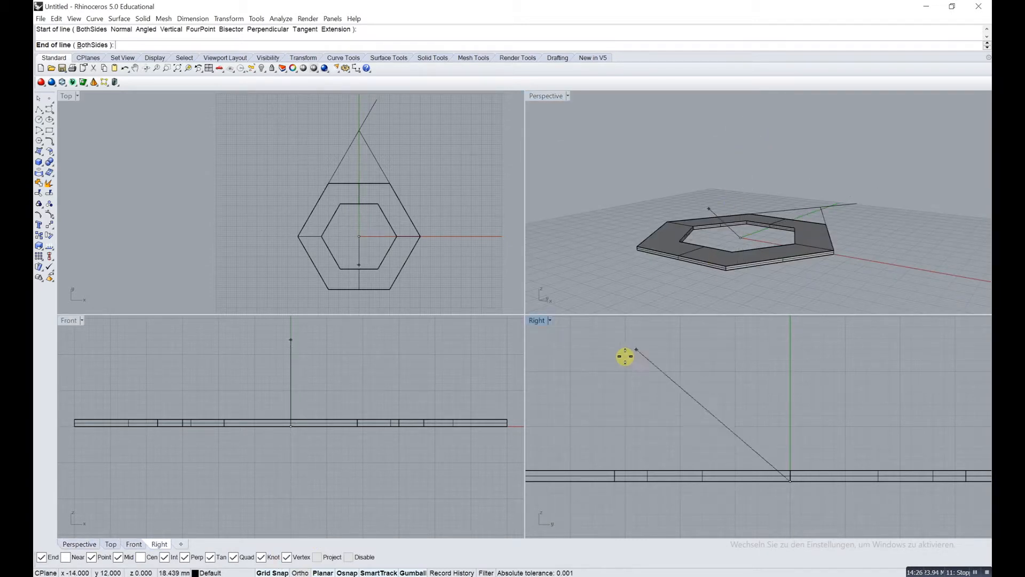
{"action": "scroll", "coordinate": [397, 351], "scroll_direction": "down", "scroll_amount": 6}
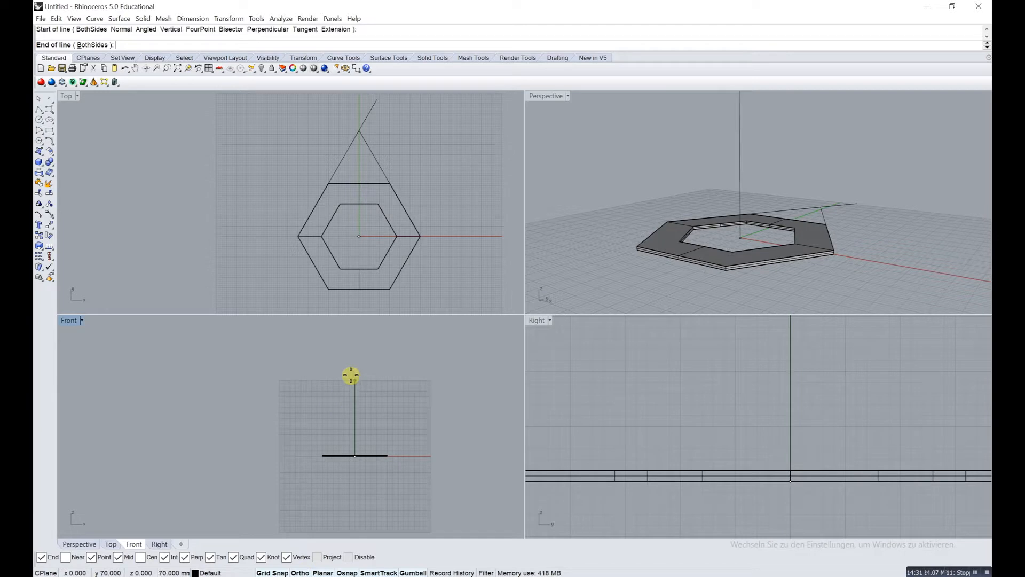
{"action": "left_click", "coordinate": [350, 353]}
Step: Duplicate the ring solid and its two extension lines in place
{"action": "right_click_drag", "start_coordinate": [836, 193], "coordinate": [761, 238]}
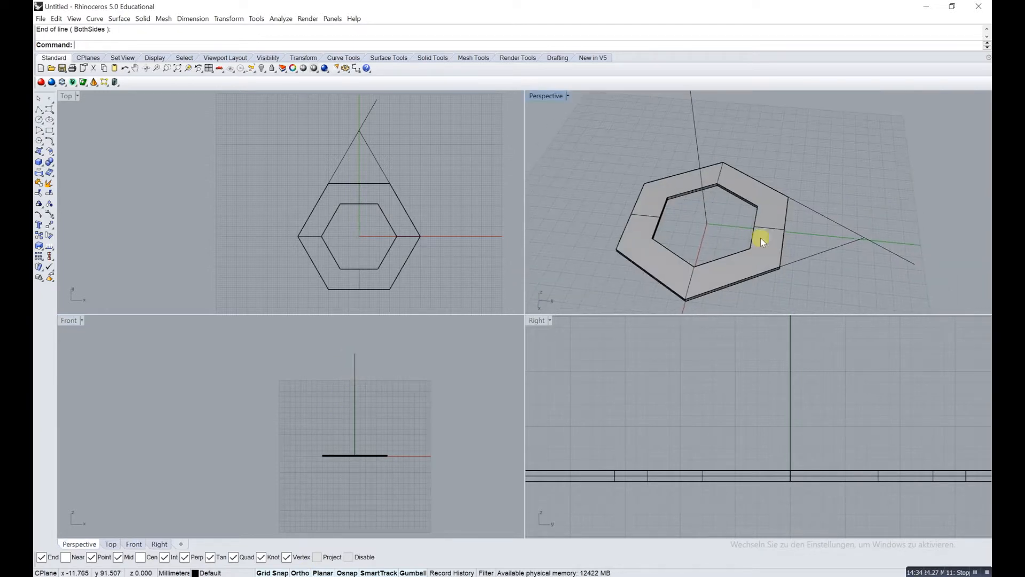
{"action": "left_click_drag", "start_coordinate": [905, 177], "coordinate": [740, 281]}
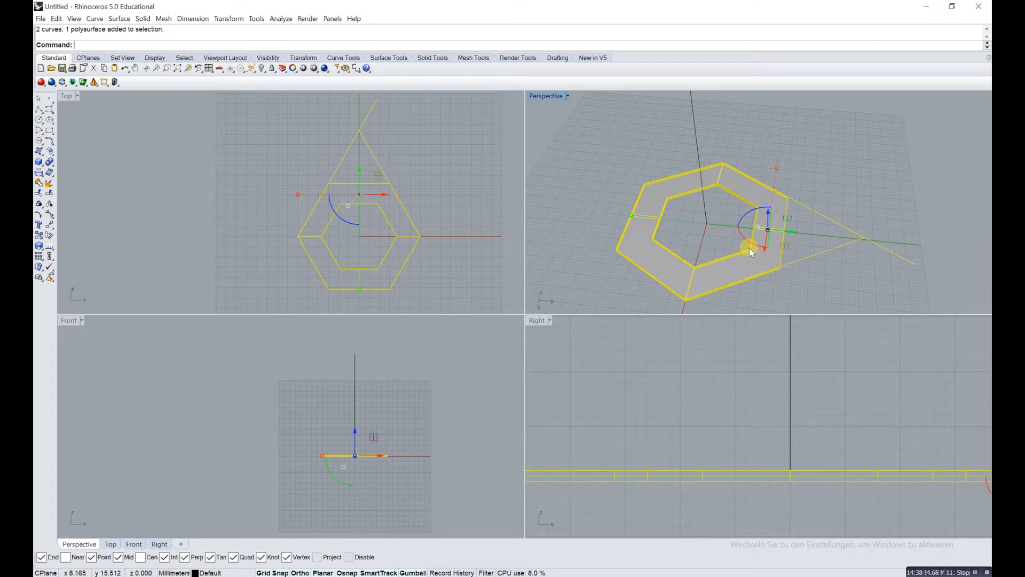
{"action": "key", "text": "ctrl+v"}
{"action": "right_click_drag", "start_coordinate": [790, 232], "coordinate": [906, 145]}
{"action": "scroll", "coordinate": [664, 248], "scroll_direction": "up", "scroll_amount": 3}
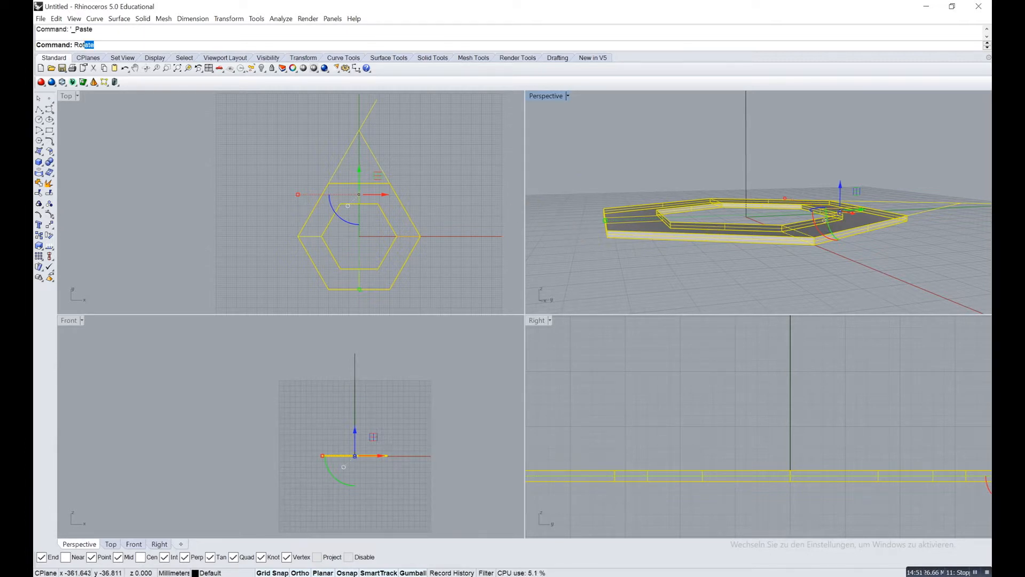
Step: Try to rotate the duplicated ring and lines with Rotate3D about the outer edge opposite the lines' meeting point, with Ortho off
{"action": "key", "text": "Down"}
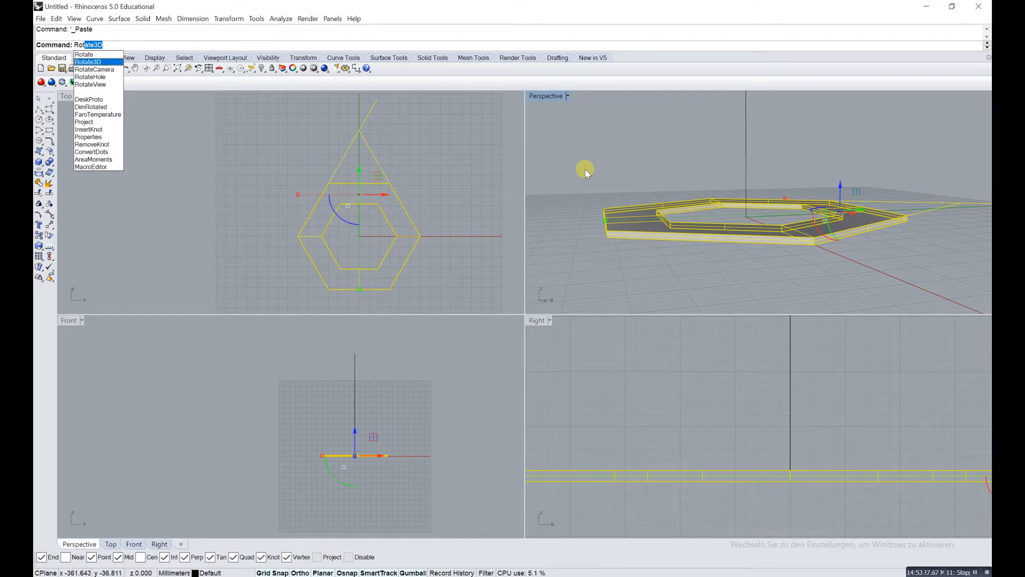
{"action": "key", "text": "Return"}
{"action": "right_click_drag", "start_coordinate": [632, 216], "coordinate": [652, 222]}
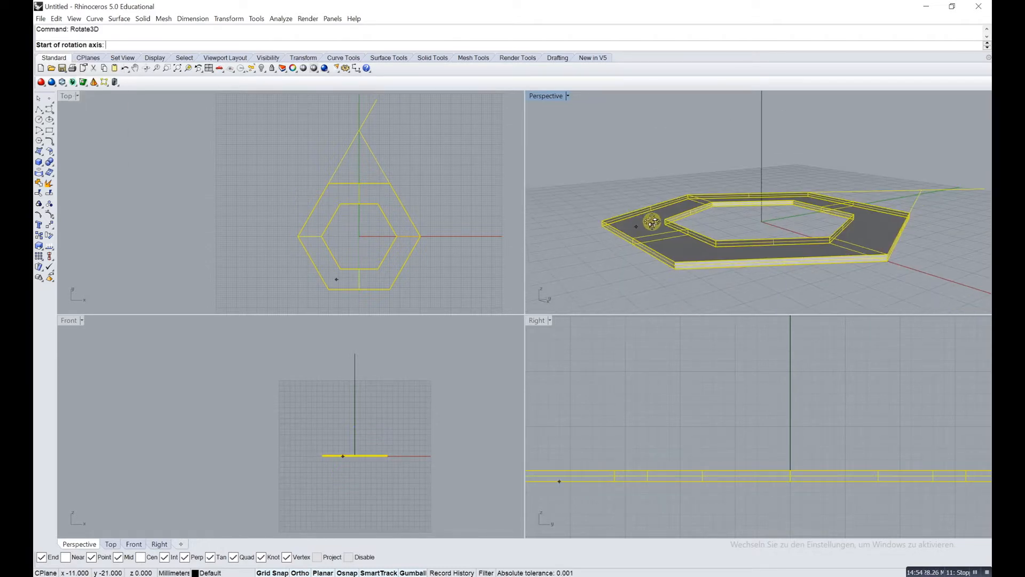
{"action": "left_click", "coordinate": [674, 263]}
{"action": "left_click", "coordinate": [624, 233]}
{"action": "right_click_drag", "start_coordinate": [624, 233], "coordinate": [686, 210]}
{"action": "right_click_drag", "start_coordinate": [606, 445], "coordinate": [766, 372]}
{"action": "left_click", "coordinate": [730, 390]}
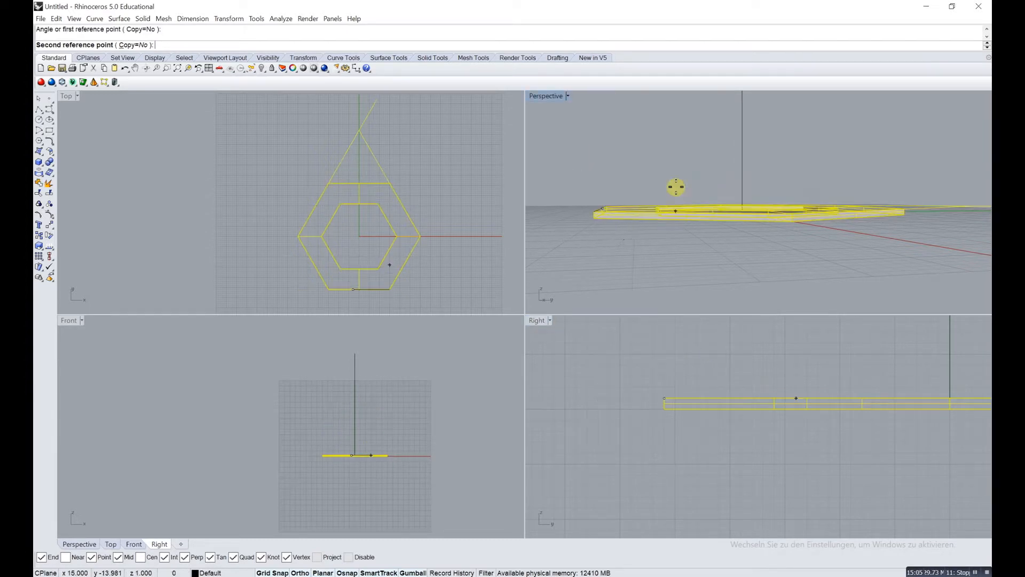
{"action": "left_click", "coordinate": [297, 572]}
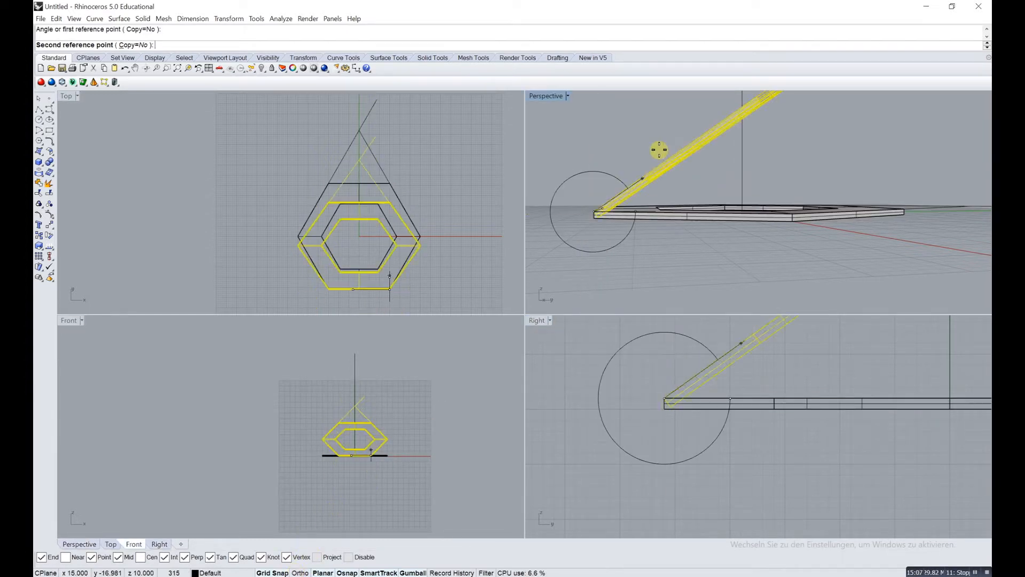
{"action": "right_click_drag", "start_coordinate": [688, 163], "coordinate": [667, 203]}
{"action": "scroll", "coordinate": [846, 114], "scroll_direction": "down", "scroll_amount": 6}
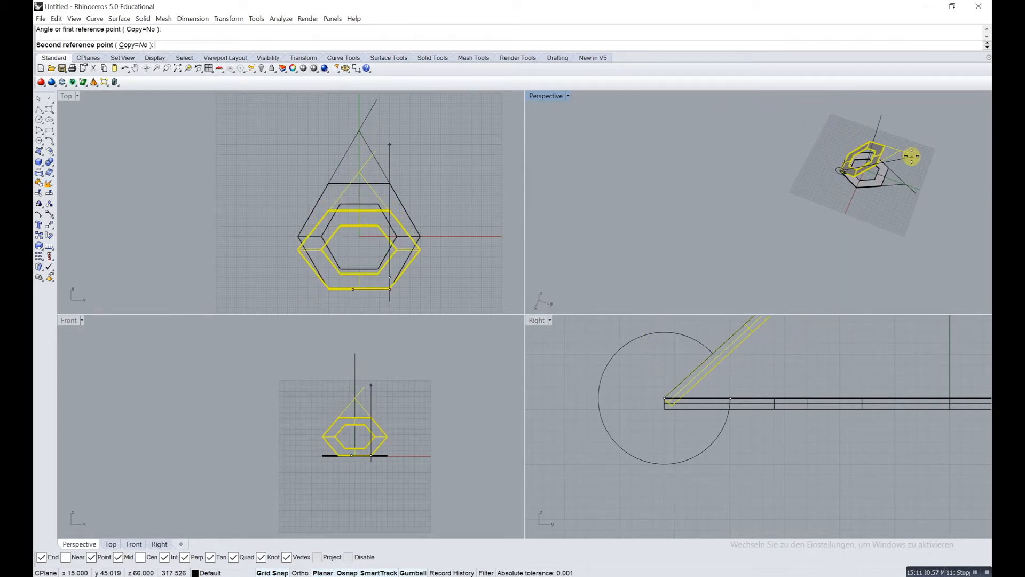
{"action": "scroll", "coordinate": [908, 155], "scroll_direction": "up", "scroll_amount": 6}
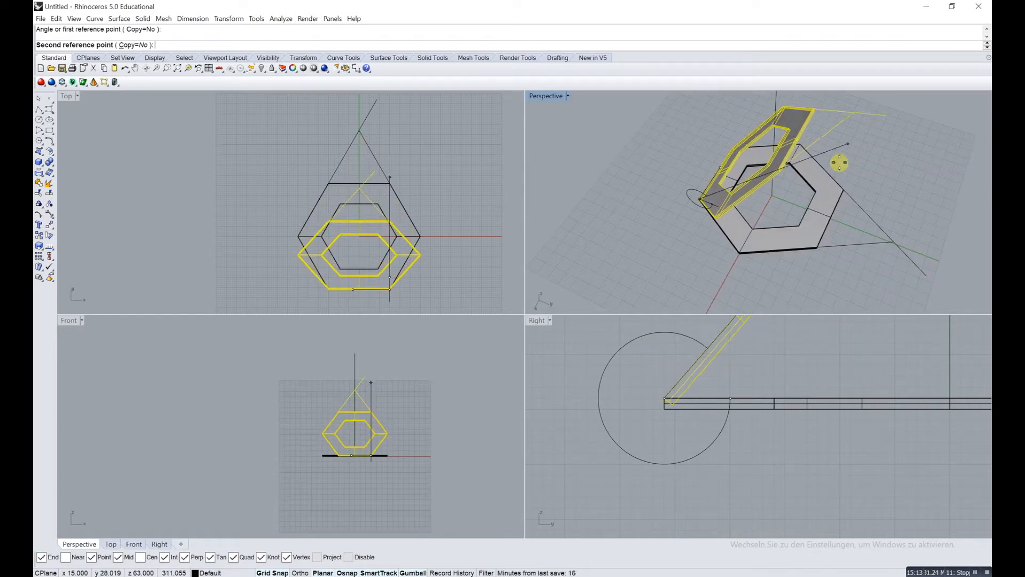
{"action": "right_click_drag", "start_coordinate": [900, 243], "coordinate": [917, 216]}
{"action": "key", "text": "Escape"}
{"action": "right_click_drag", "start_coordinate": [885, 110], "coordinate": [800, 194]}
{"action": "scroll", "coordinate": [790, 260], "scroll_direction": "up", "scroll_amount": 3}
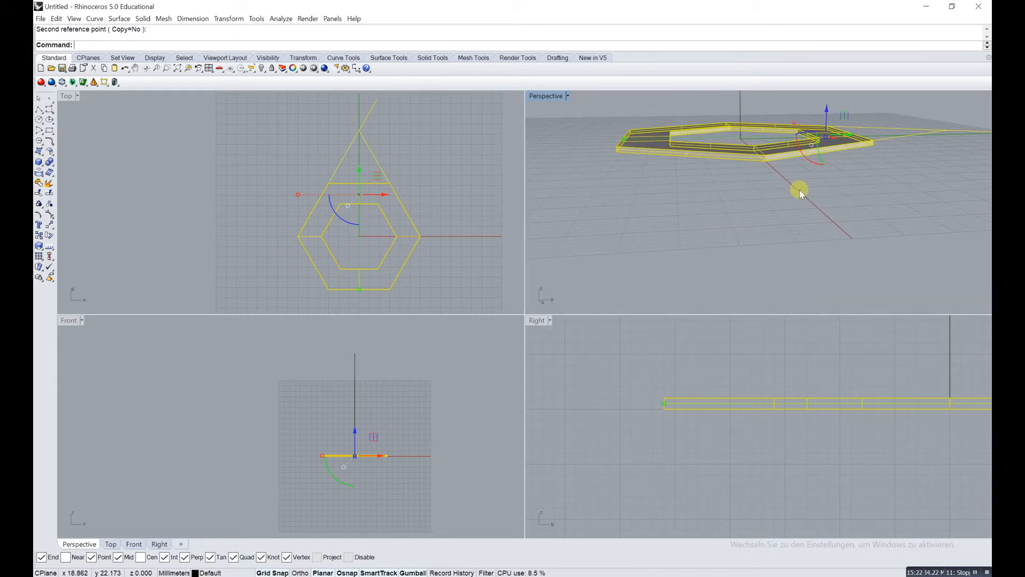
{"action": "right_click", "coordinate": [177, 132]}
{"action": "right_click_drag", "start_coordinate": [594, 148], "coordinate": [663, 266]}
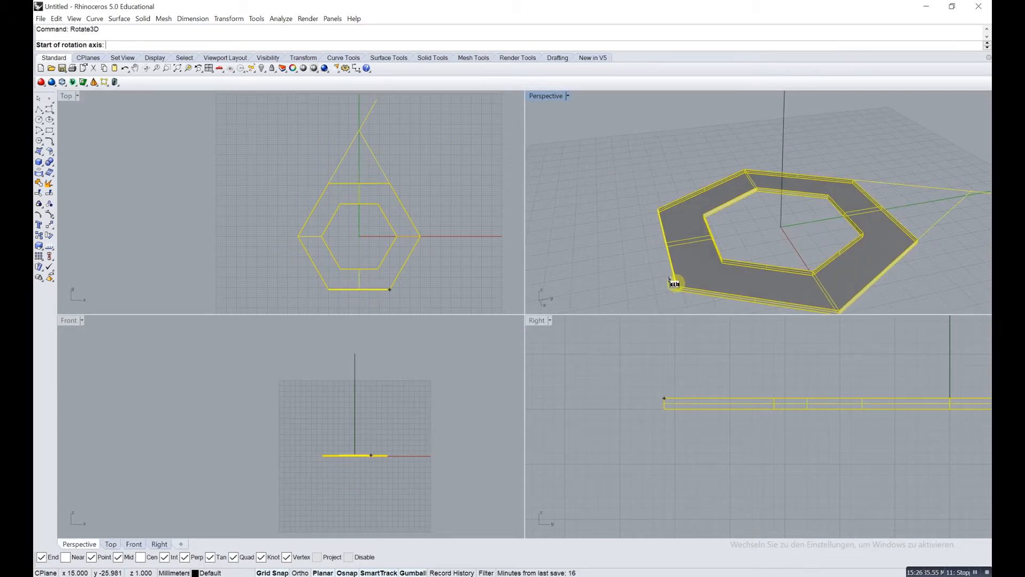
{"action": "left_click", "coordinate": [675, 283]}
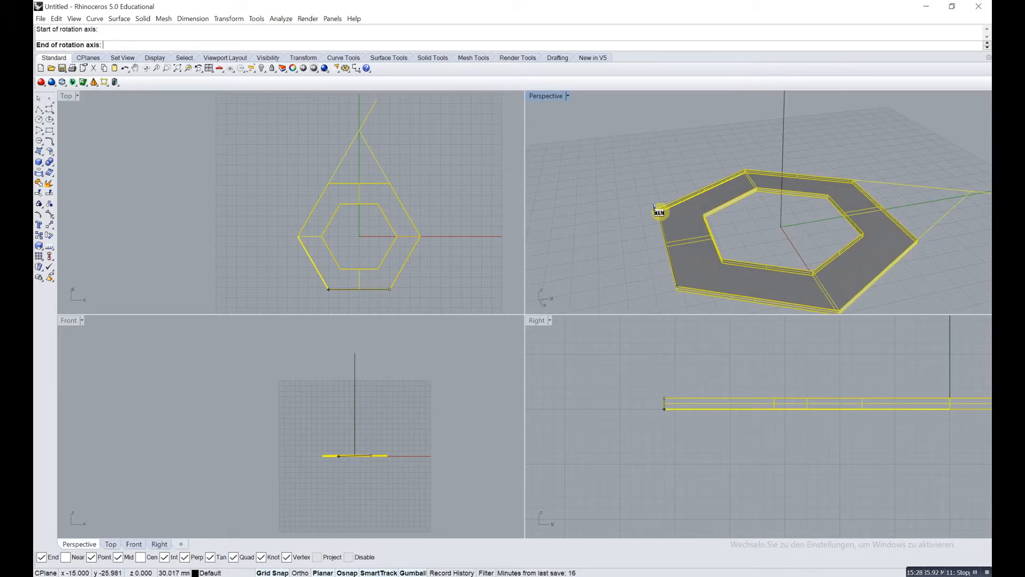
{"action": "left_click", "coordinate": [660, 211]}
{"action": "right_click_drag", "start_coordinate": [803, 219], "coordinate": [812, 210]}
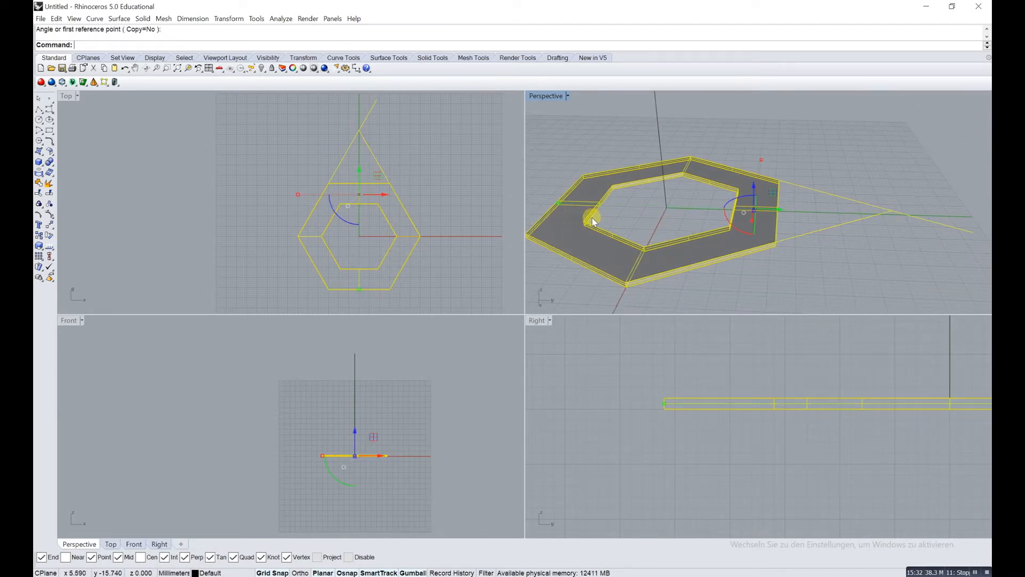
Step: Rotate the duplicated ring and lines with Rotate3D about the ring's outer edge until the lines' meeting point lies on the vertical centre line
{"action": "right_click_drag", "start_coordinate": [590, 217], "coordinate": [657, 214]}
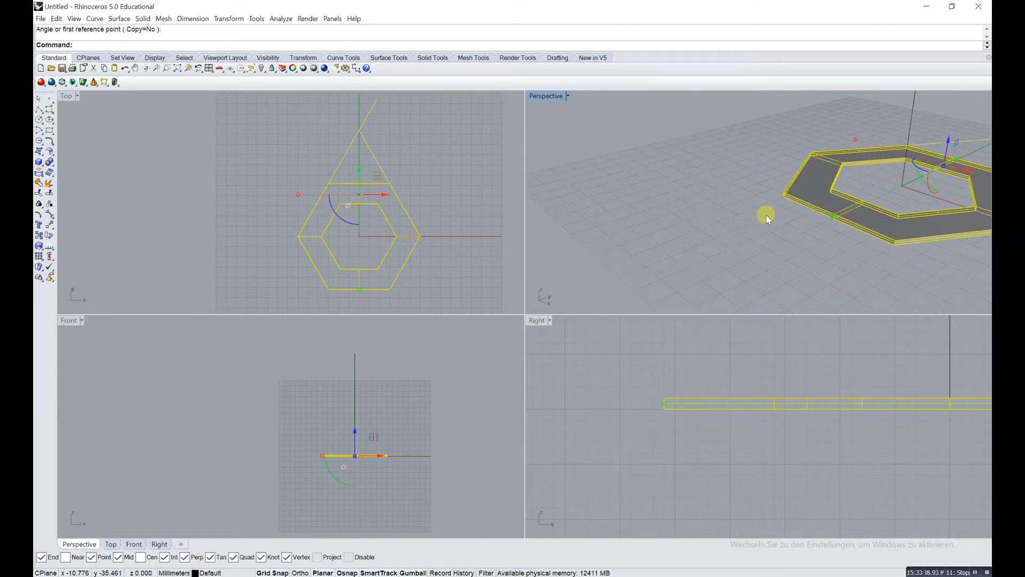
{"action": "right_click", "coordinate": [765, 214]}
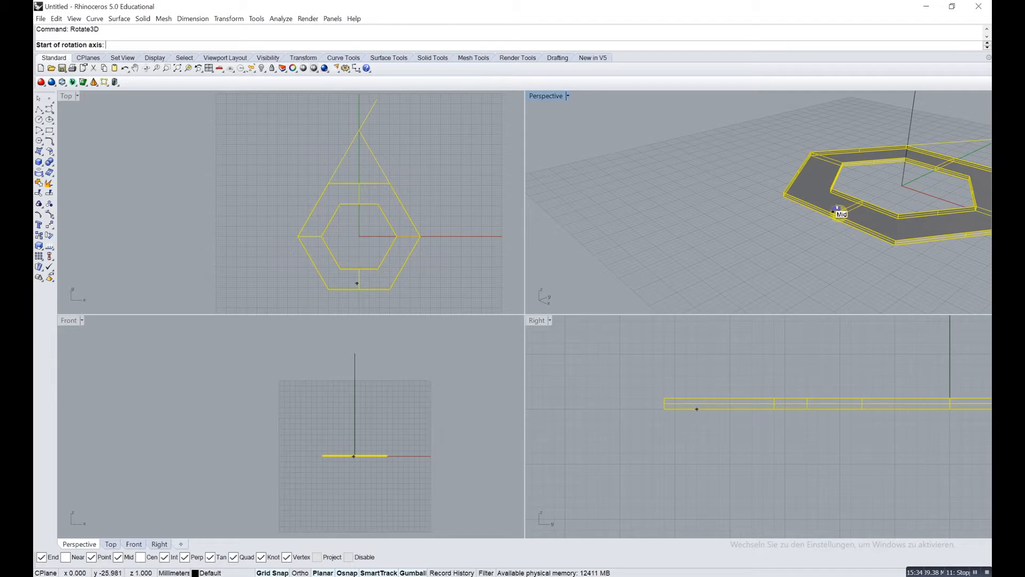
{"action": "left_click", "coordinate": [836, 212]}
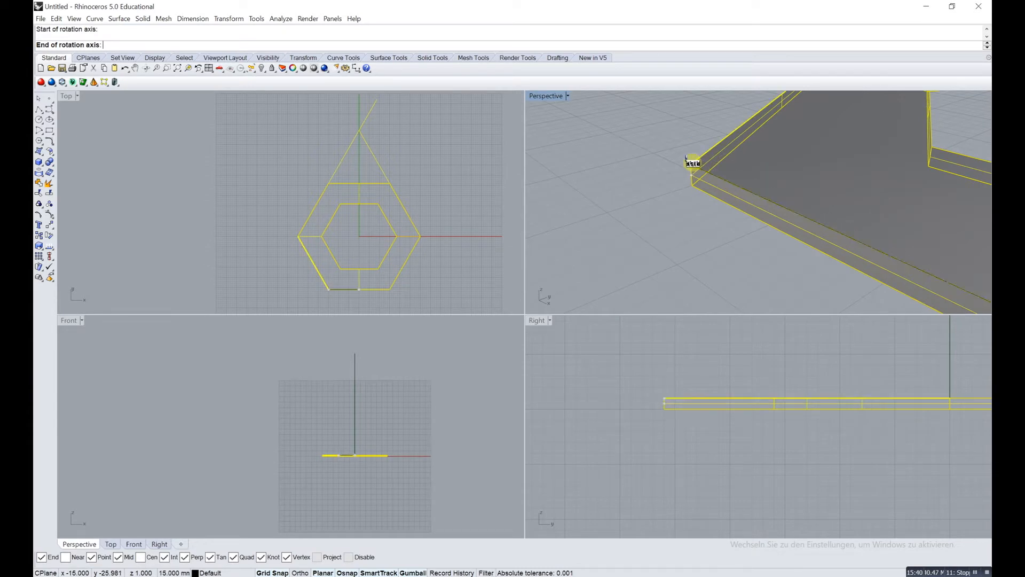
{"action": "left_click", "coordinate": [691, 165]}
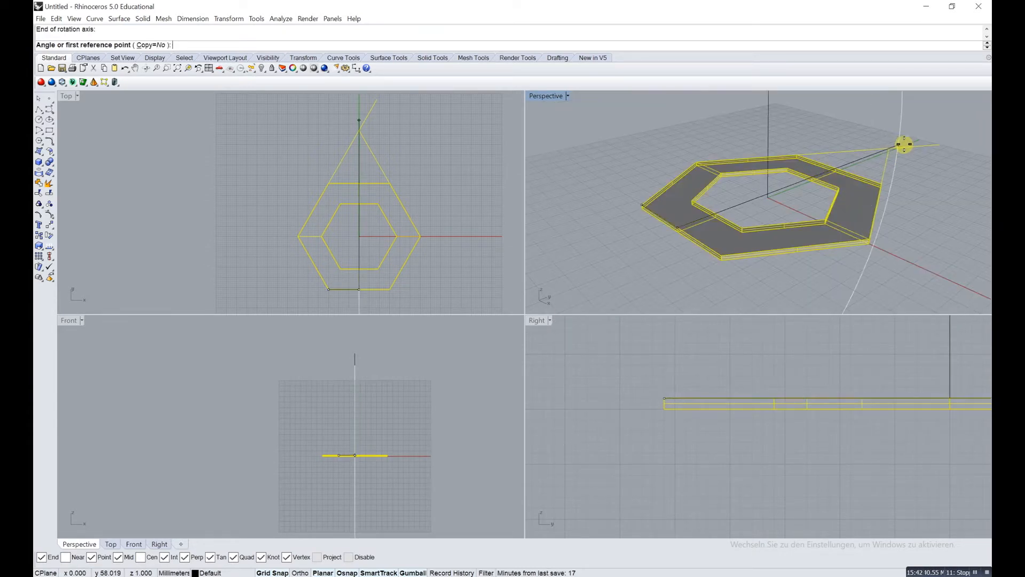
{"action": "left_click", "coordinate": [878, 150]}
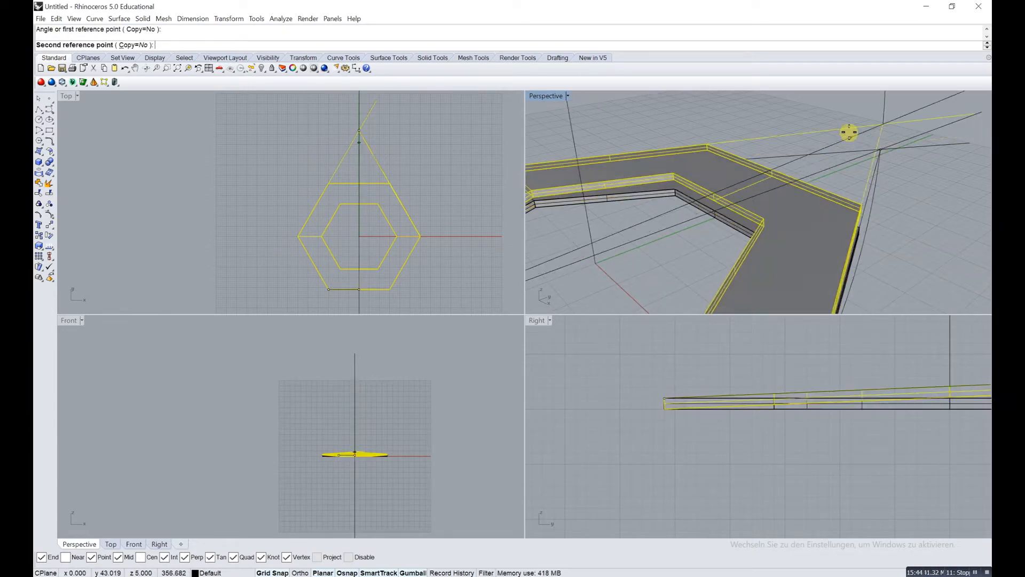
{"action": "scroll", "coordinate": [851, 119], "scroll_direction": "down", "scroll_amount": 5}
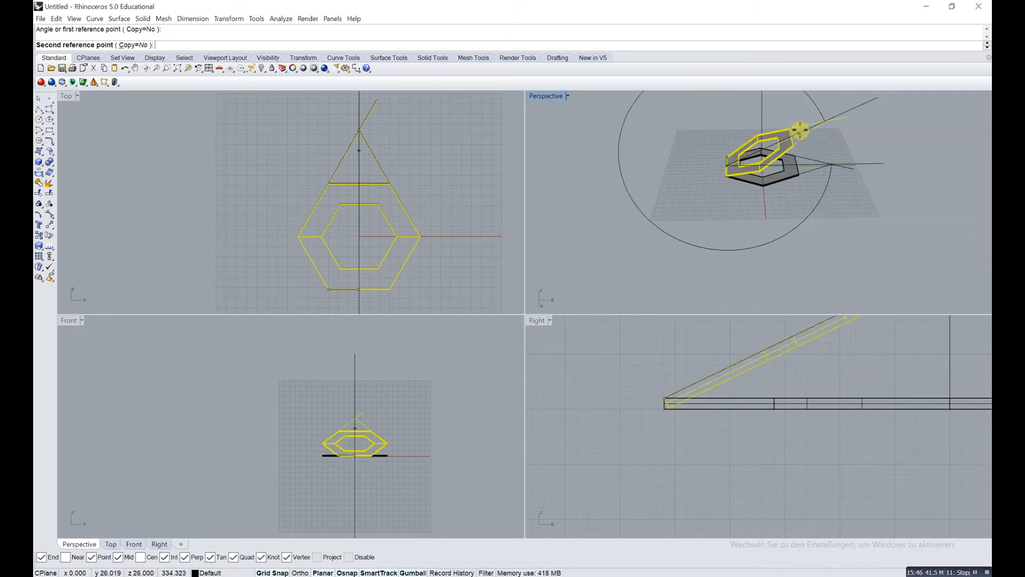
{"action": "right_click_drag", "start_coordinate": [805, 122], "coordinate": [797, 203], "text": "shift"}
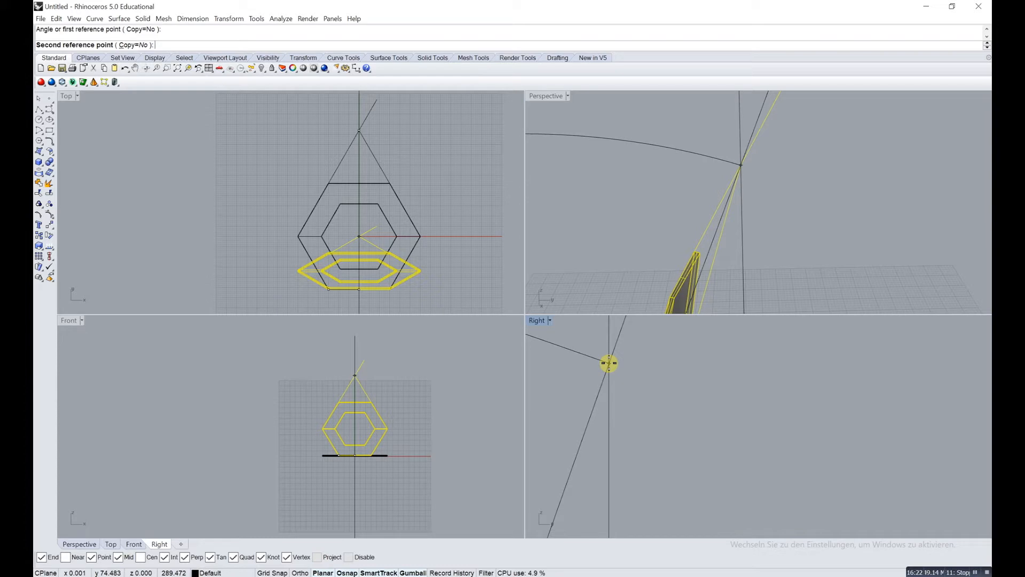
{"action": "left_click", "coordinate": [609, 364]}
{"action": "left_click", "coordinate": [668, 245]}
{"action": "scroll", "coordinate": [668, 245], "scroll_direction": "down", "scroll_amount": 10}
{"action": "right_click_drag", "start_coordinate": [701, 251], "coordinate": [675, 270]}
{"action": "scroll", "coordinate": [662, 281], "scroll_direction": "up", "scroll_amount": 7}
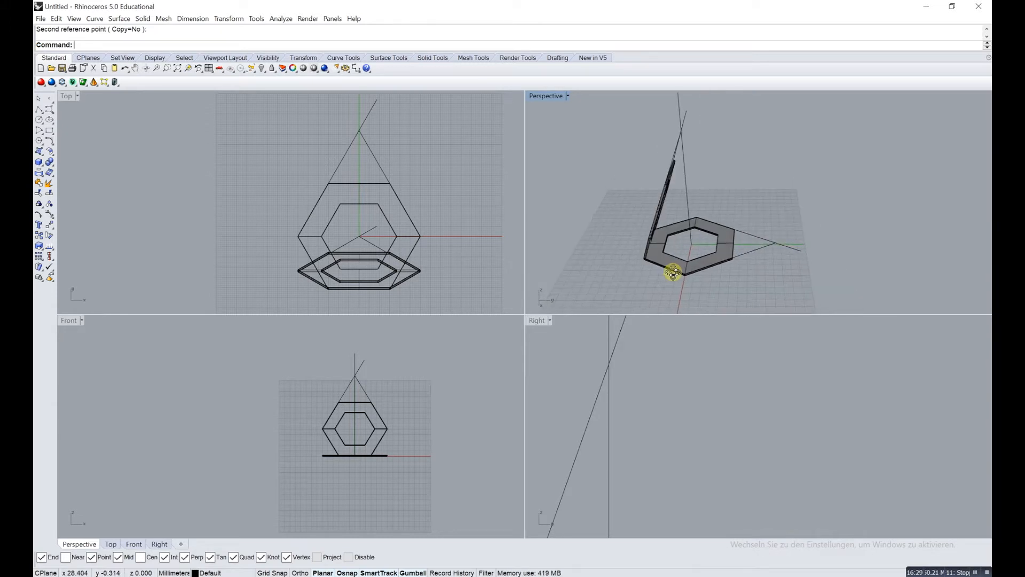
{"action": "left_click", "coordinate": [658, 214]}
{"action": "right_click_drag", "start_coordinate": [659, 214], "coordinate": [623, 229]}
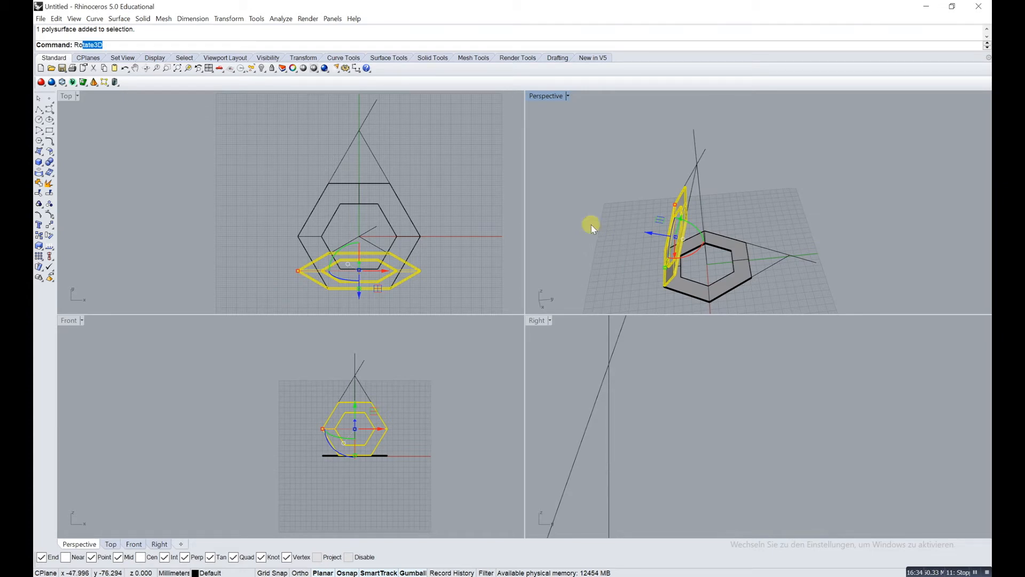
{"action": "key", "text": "Down"}
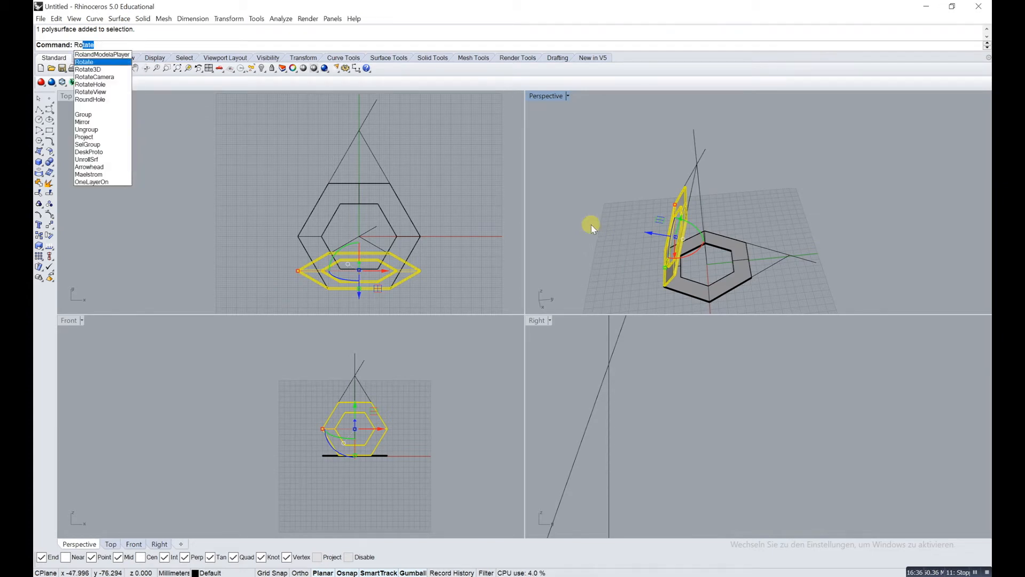
{"action": "key", "text": "Return"}
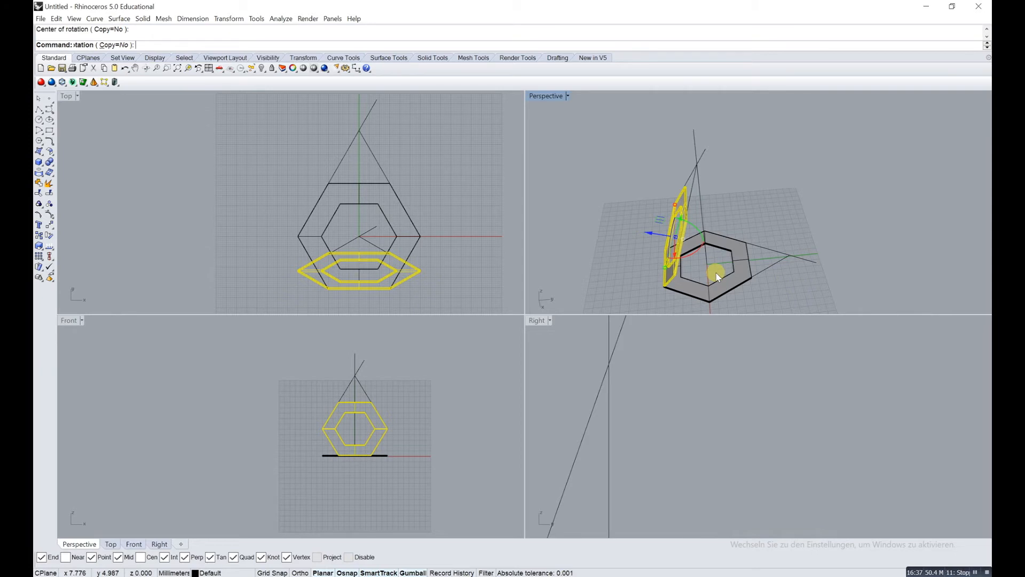
{"action": "key", "text": "Escape"}
{"action": "key", "text": "Escape"}
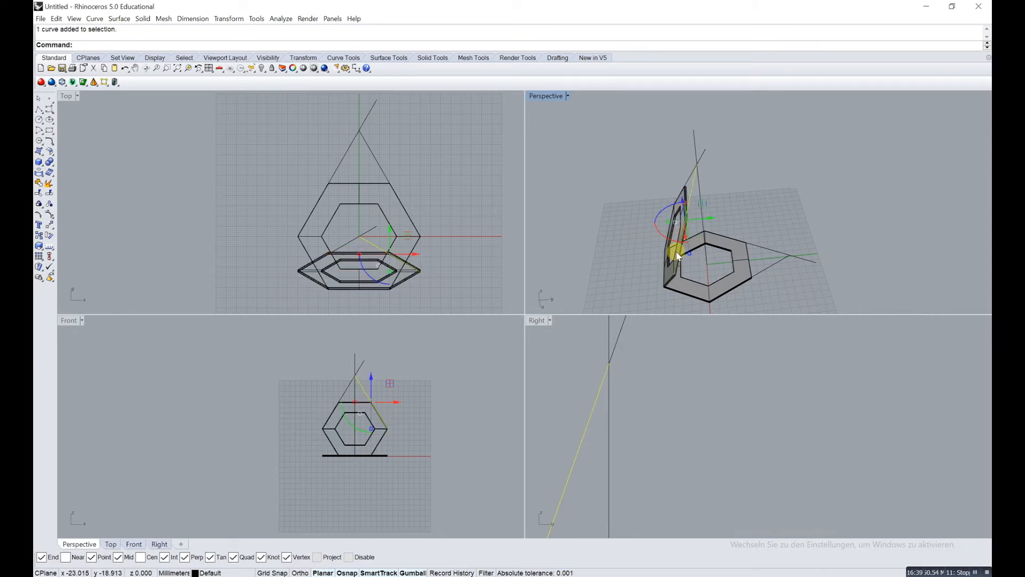
{"action": "left_click", "coordinate": [671, 275]}
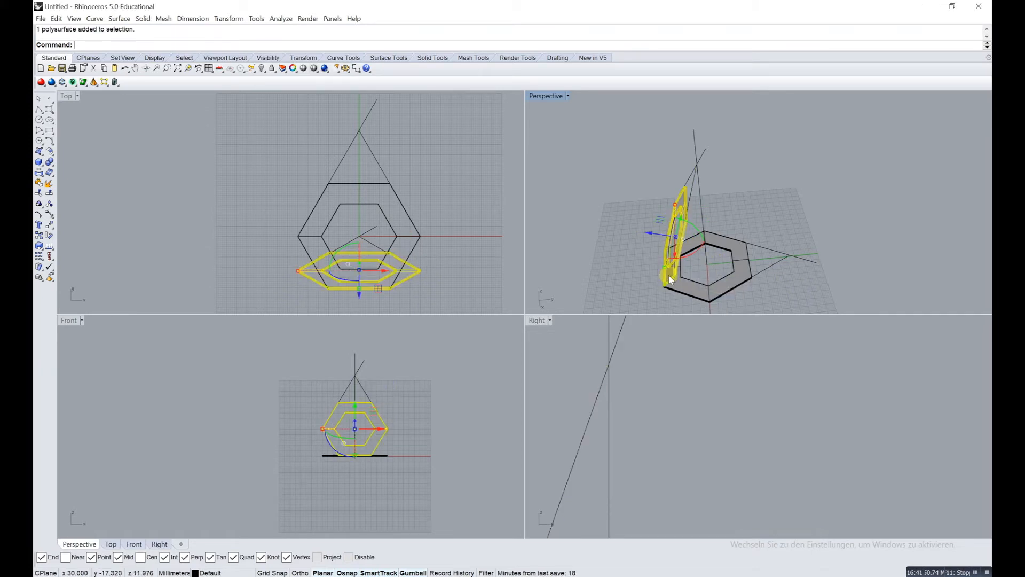
{"action": "left_click", "coordinate": [610, 238]}
{"action": "left_click", "coordinate": [669, 275]}
{"action": "left_click", "coordinate": [643, 262]}
{"action": "right_click_drag", "start_coordinate": [643, 262], "coordinate": [705, 274]}
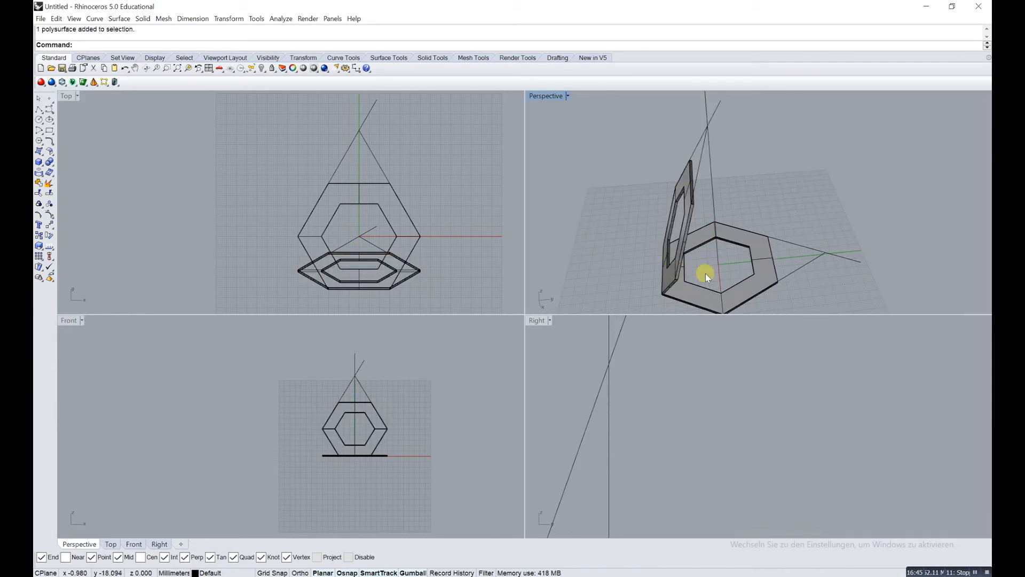
Step: Copy the tilted ring solid and paste two duplicates in place
{"action": "left_click", "coordinate": [668, 276]}
{"action": "key", "text": "alt+c"}
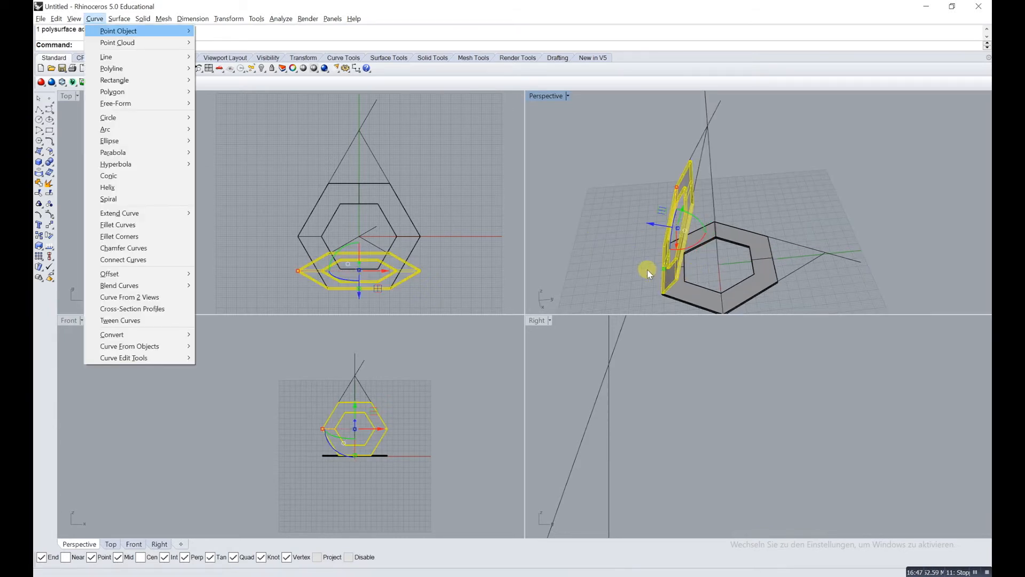
{"action": "left_click", "coordinate": [612, 266]}
{"action": "left_click", "coordinate": [670, 271]}
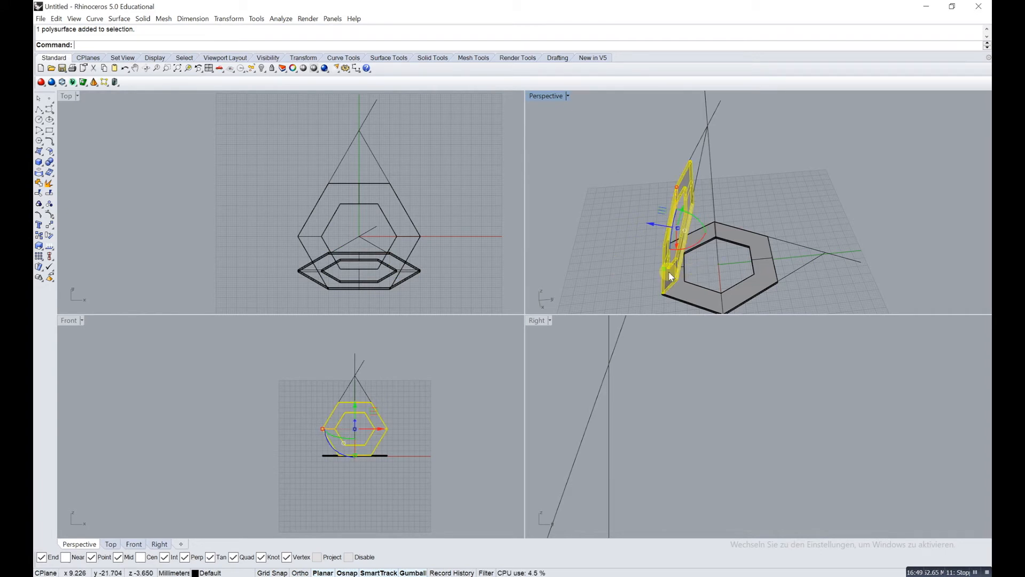
{"action": "key", "text": "ctrl+c"}
{"action": "left_click", "coordinate": [622, 261]}
Step: Rotate one copy of the tilted ring 120° about the origin with the Rotate command
{"action": "left_click", "coordinate": [668, 276]}
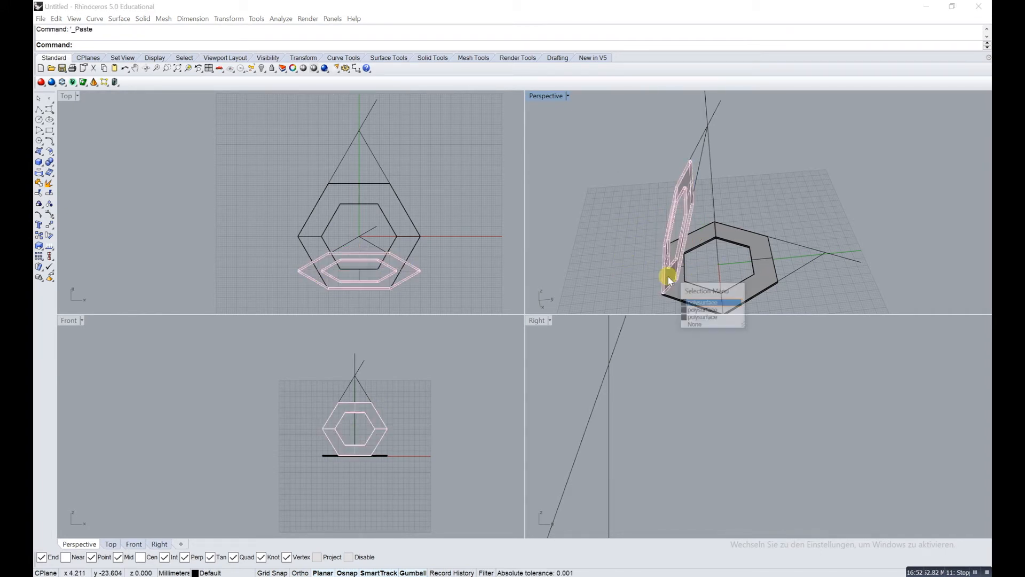
{"action": "left_click", "coordinate": [700, 317]}
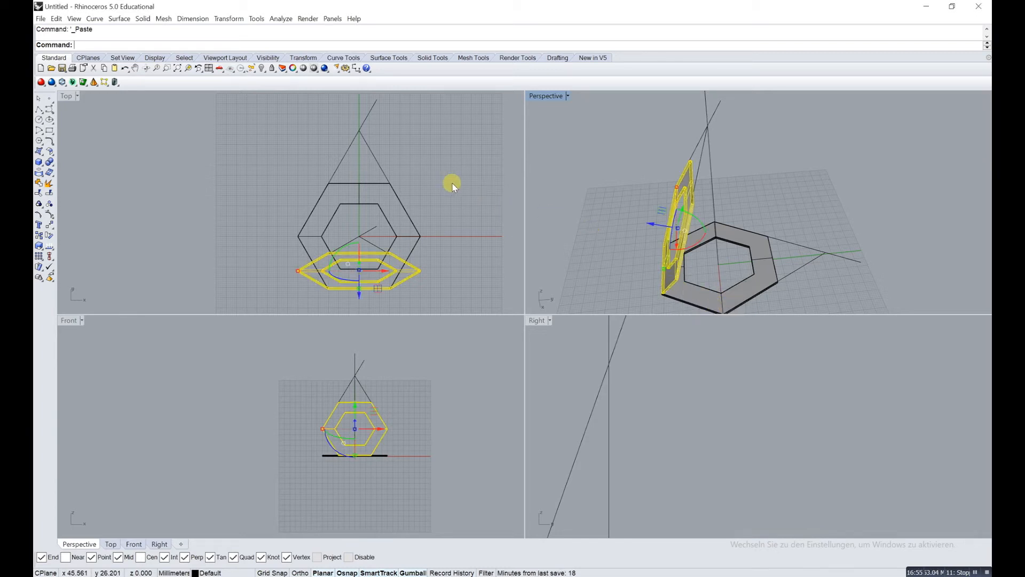
{"action": "type", "text": "tate"}
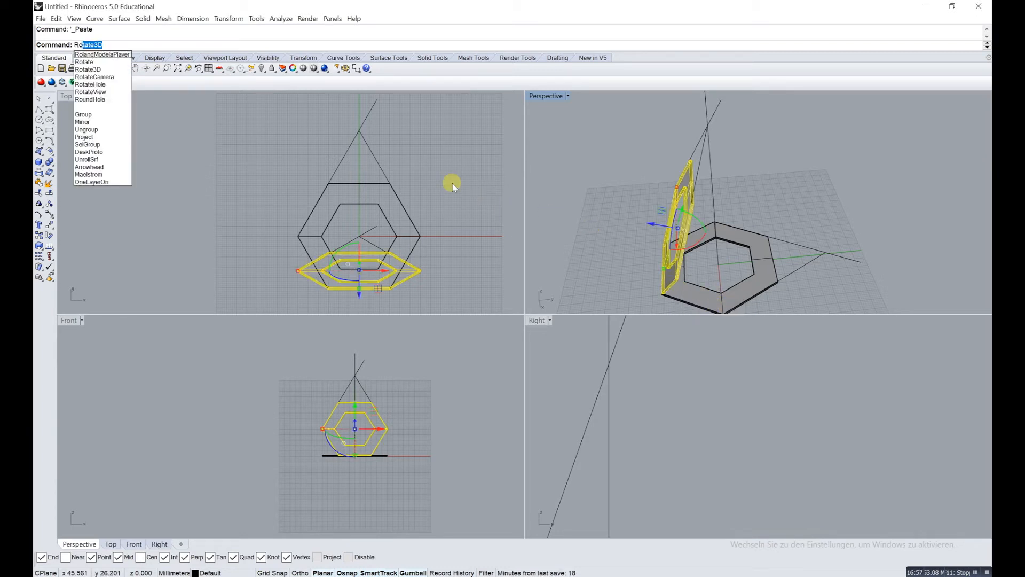
{"action": "key", "text": "Return"}
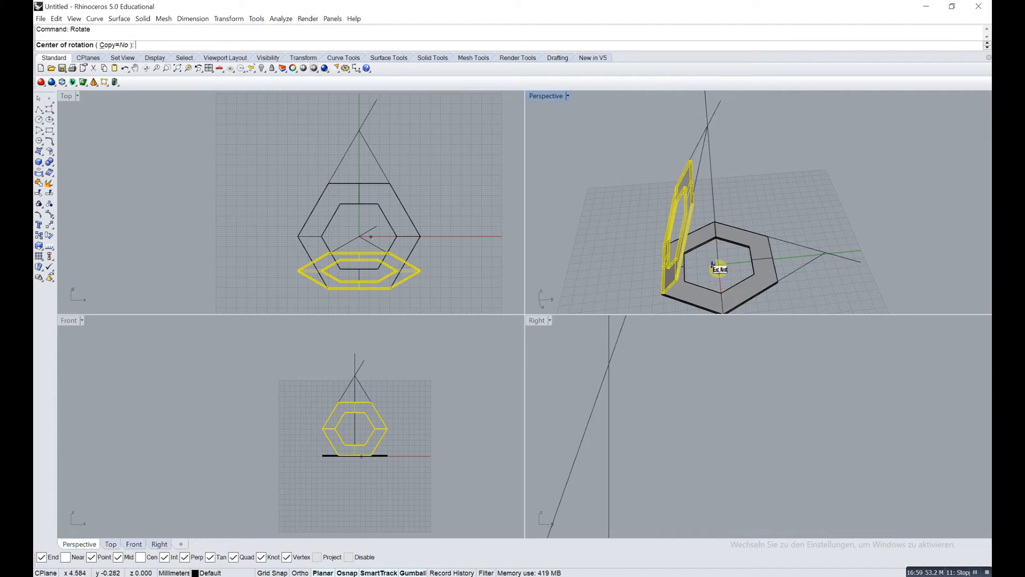
{"action": "left_click", "coordinate": [721, 266]}
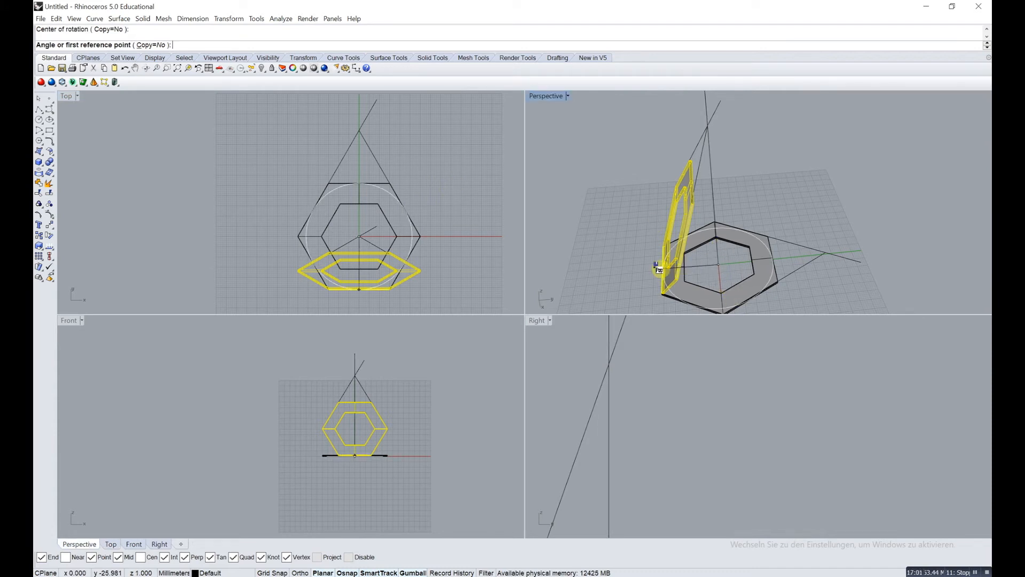
{"action": "left_click", "coordinate": [640, 274]}
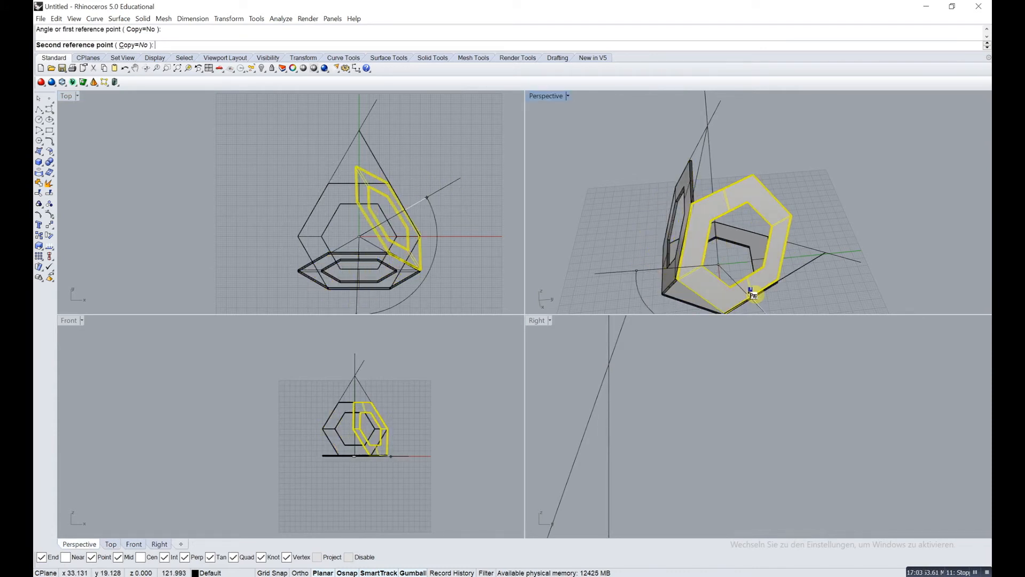
{"action": "type", "text": "120"}
{"action": "key", "text": "Return"}
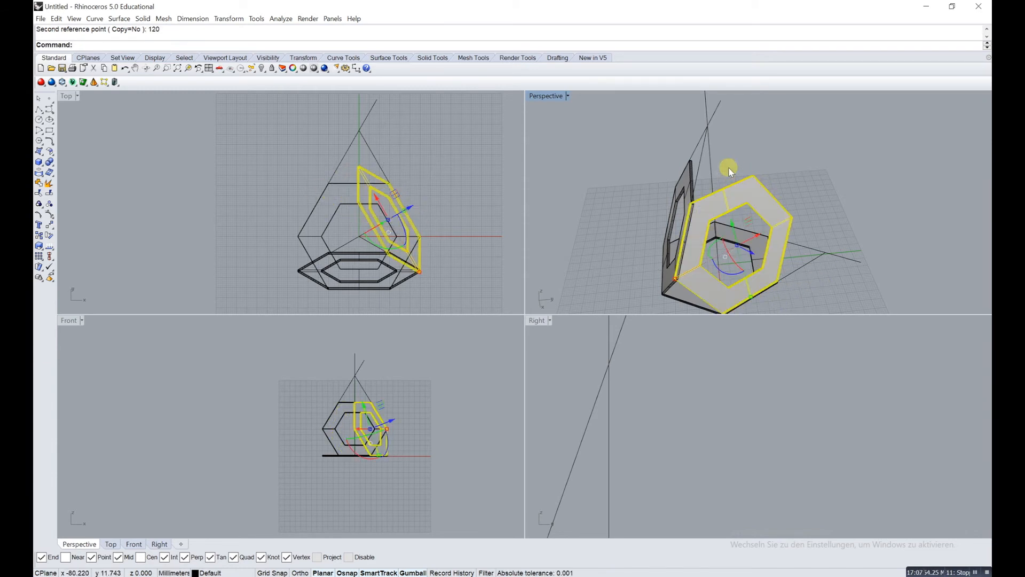
{"action": "left_click", "coordinate": [797, 187]}
{"action": "right_click_drag", "start_coordinate": [798, 186], "coordinate": [807, 161]}
Step: Rotate the other spare copy of the tilted ring 120° about the origin
{"action": "left_click", "coordinate": [690, 188]}
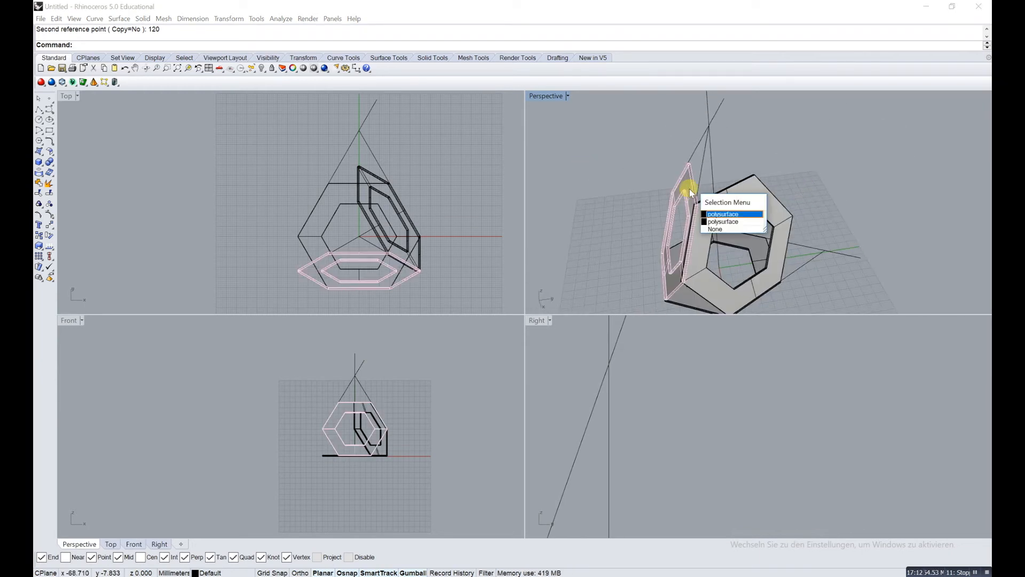
{"action": "left_click", "coordinate": [726, 213]}
{"action": "right_click", "coordinate": [656, 187]}
{"action": "left_click", "coordinate": [716, 267]}
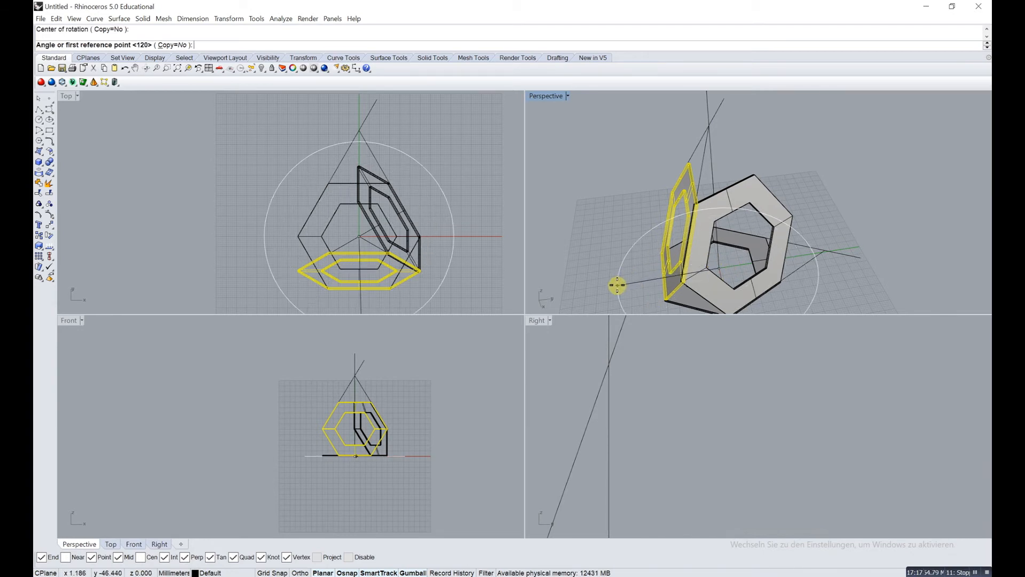
{"action": "left_click", "coordinate": [614, 280]}
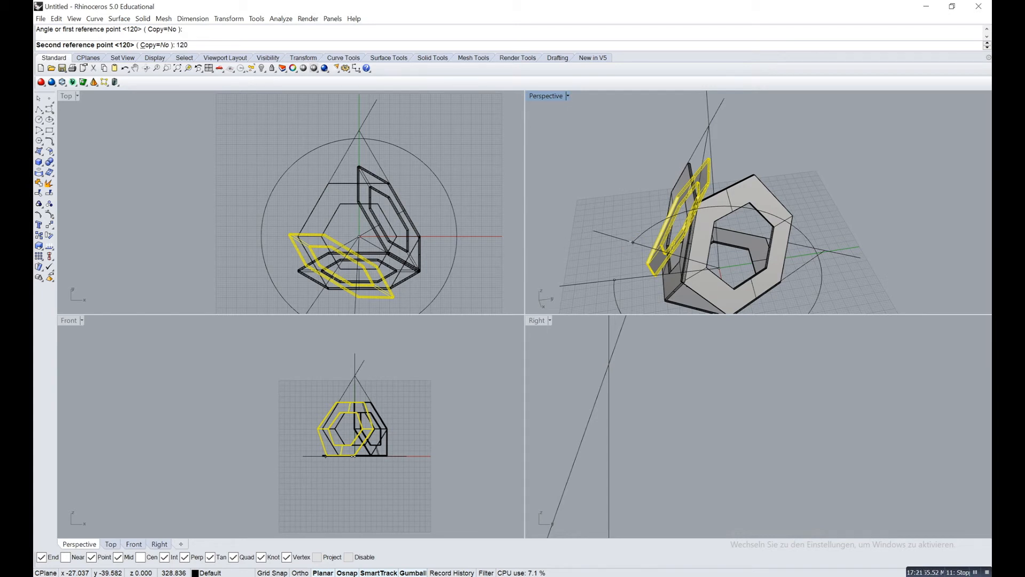
{"action": "type", "text": "120"}
{"action": "key", "text": "Return"}
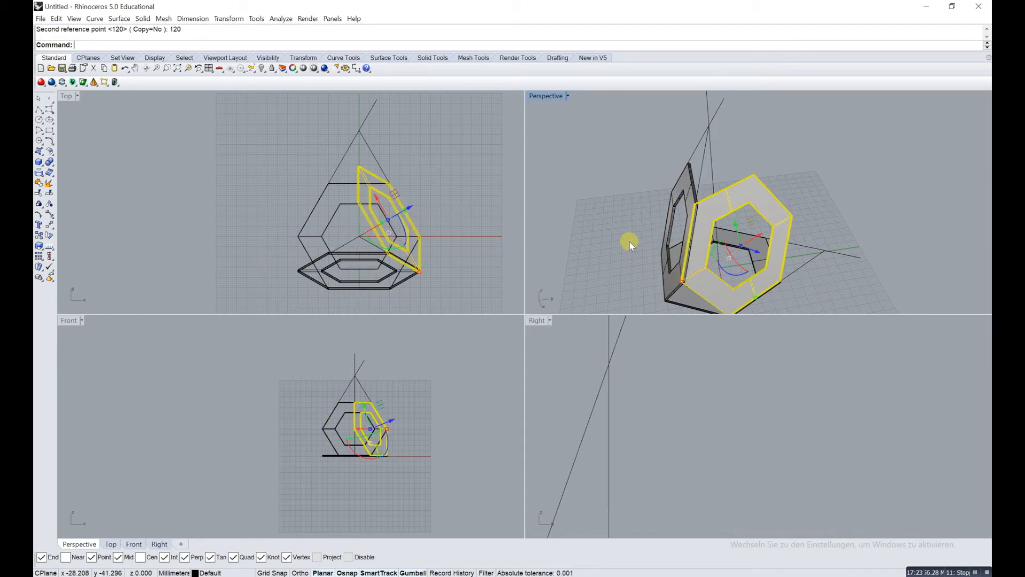
Step: Rotate the still-selected ring copy a further 120° about the origin to form the third side
{"action": "key", "text": "Return"}
{"action": "left_click", "coordinate": [719, 268]}
{"action": "left_click", "coordinate": [745, 262]}
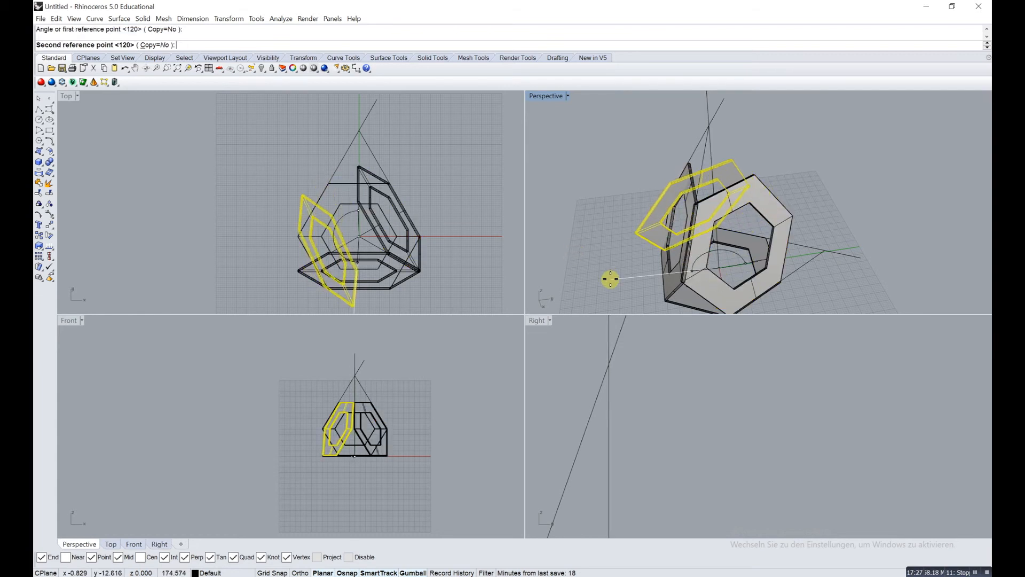
{"action": "type", "text": "120"}
{"action": "key", "text": "Return"}
{"action": "key", "text": "Escape"}
Step: Delete the extension lines and the vertical centre line, leaving only the ring solids
{"action": "right_click_drag", "start_coordinate": [617, 178], "coordinate": [728, 126]}
{"action": "left_click", "coordinate": [727, 126]}
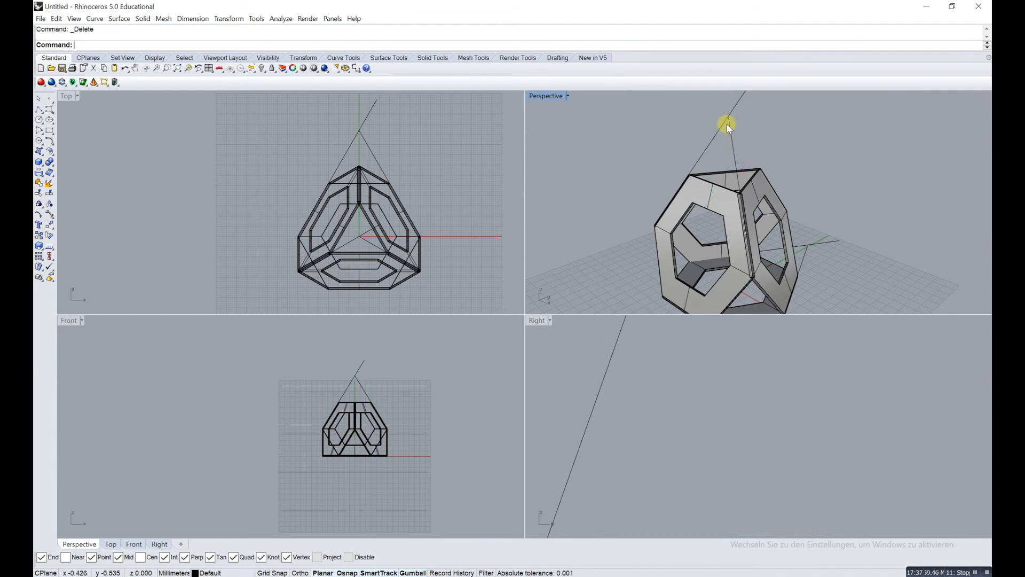
{"action": "left_click", "coordinate": [725, 127]}
{"action": "key", "text": "Delete"}
{"action": "right_click_drag", "start_coordinate": [733, 142], "coordinate": [778, 186]}
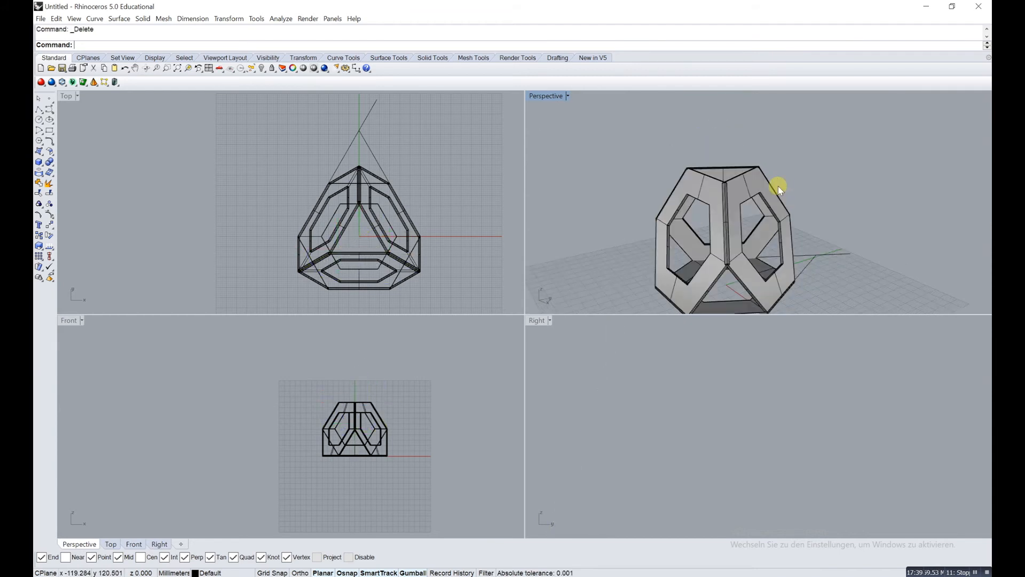
{"action": "right_click_drag", "start_coordinate": [810, 259], "coordinate": [834, 190]}
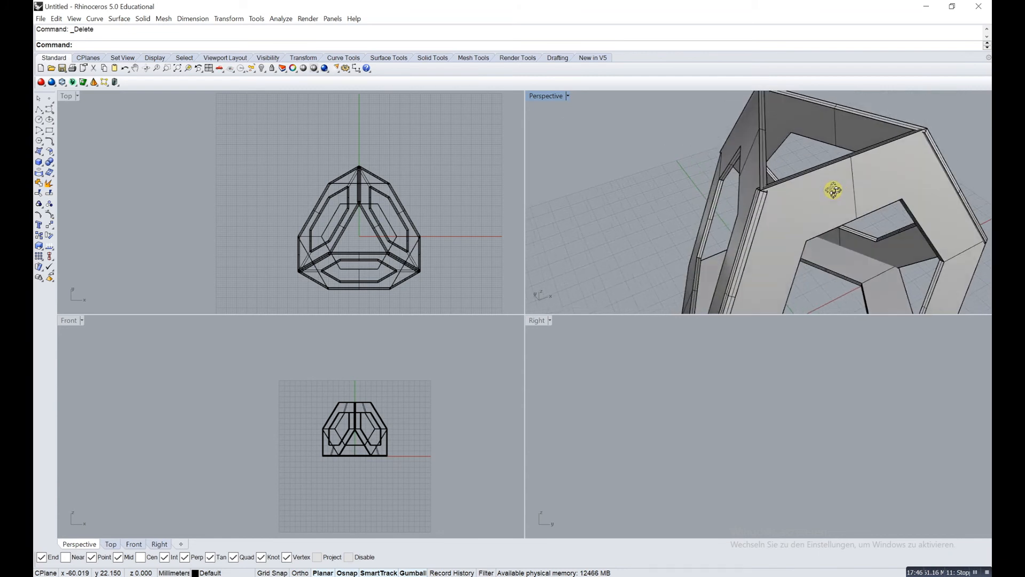
Step: Move the front tilted ring outward so its lower inner corner lands on the base ring's upper outer corner
{"action": "right_click_drag", "start_coordinate": [807, 235], "coordinate": [824, 141]}
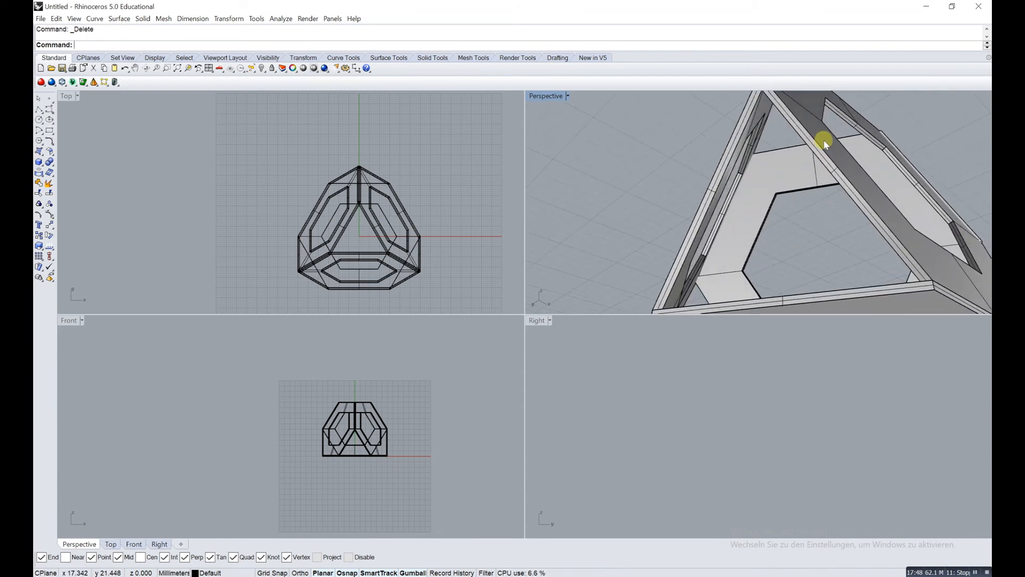
{"action": "right_click_drag", "start_coordinate": [819, 198], "coordinate": [806, 299]}
{"action": "scroll", "coordinate": [806, 299], "scroll_direction": "up", "scroll_amount": 8}
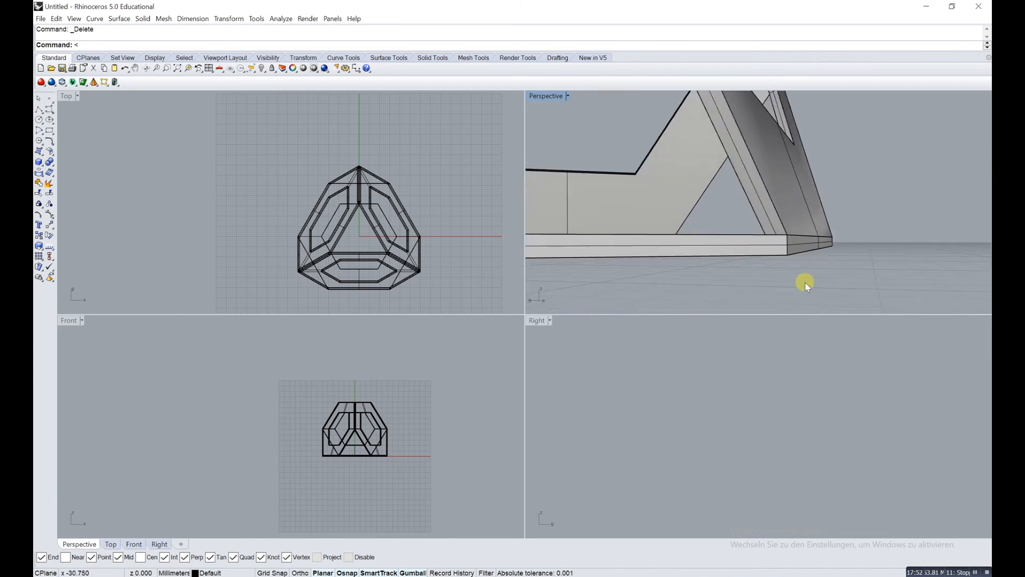
{"action": "left_click", "coordinate": [774, 226]}
{"action": "type", "text": "<move"}
{"action": "key", "text": "Return"}
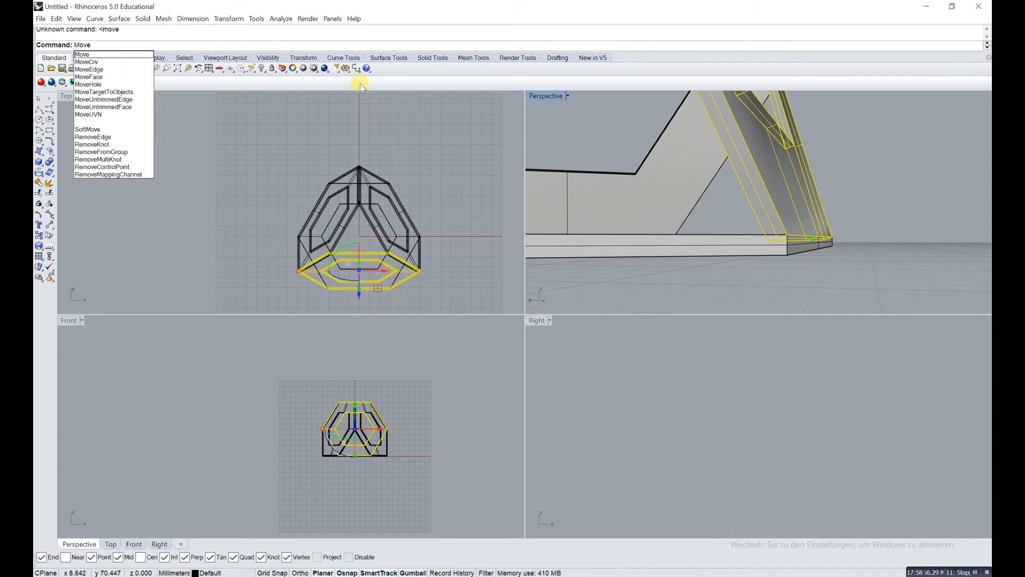
{"action": "left_click", "coordinate": [85, 54]}
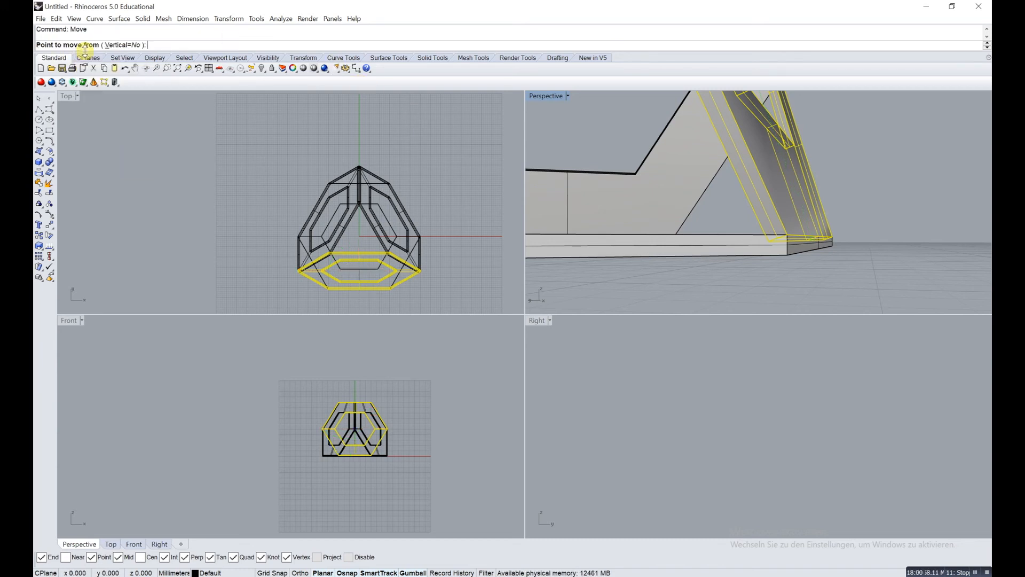
{"action": "left_click", "coordinate": [768, 242]}
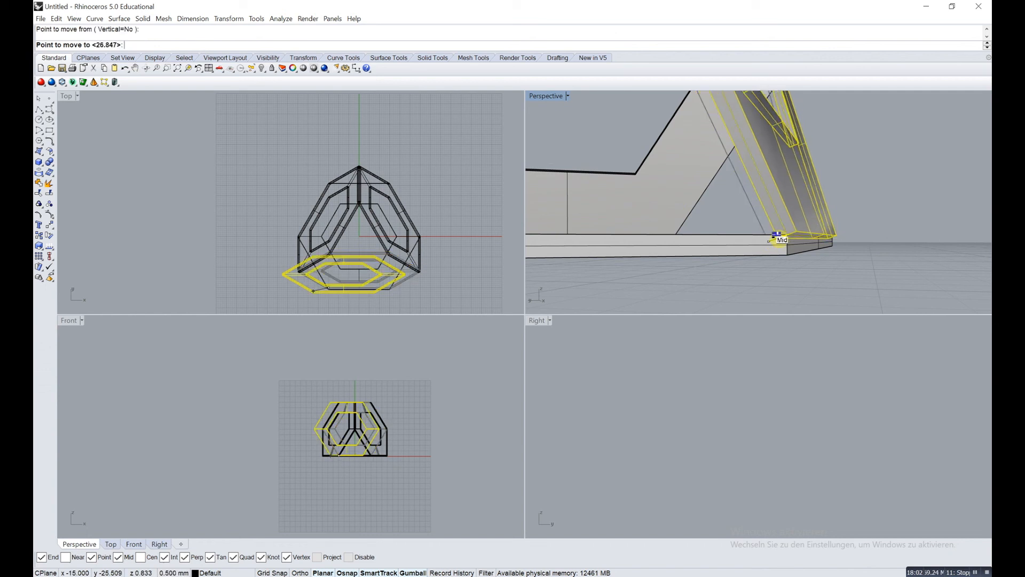
{"action": "left_click", "coordinate": [786, 235]}
Step: Move a second tilted ring outward in the same way, aligning its lower corner with the base ring's upper corner
{"action": "scroll", "coordinate": [788, 235], "scroll_direction": "down", "scroll_amount": 9}
{"action": "scroll", "coordinate": [619, 230], "scroll_direction": "up", "scroll_amount": 9}
{"action": "left_click", "coordinate": [602, 232]}
{"action": "key", "text": "Return"}
{"action": "left_click", "coordinate": [600, 254]}
{"action": "left_click", "coordinate": [586, 252]}
Step: Move the remaining tilted ring outward from its lower corner towards the base ring's upper outer corner
{"action": "right_click_drag", "start_coordinate": [531, 191], "coordinate": [629, 202]}
{"action": "left_click", "coordinate": [646, 254]}
{"action": "key", "text": "Return"}
{"action": "left_click", "coordinate": [634, 281]}
{"action": "left_click", "coordinate": [634, 281]}
{"action": "mouse_move", "coordinate": [632, 282]}
{"action": "right_mouse_down"}
{"action": "mouse_move", "coordinate": [618, 283]}
{"action": "mouse_move", "coordinate": [630, 273]}
{"action": "right_mouse_up"}
{"action": "left_click", "coordinate": [630, 273]}
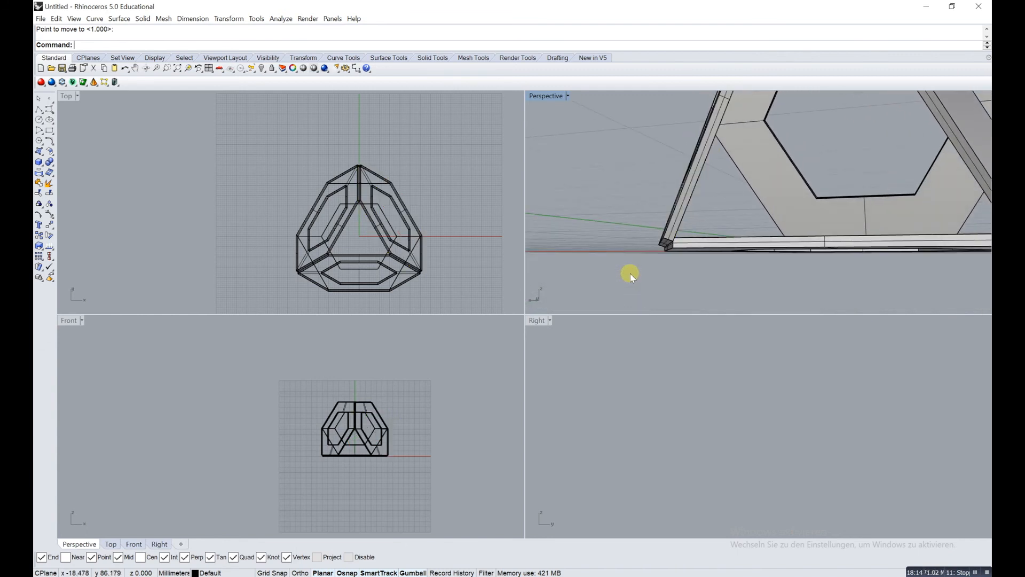
Step: Move the right tilted ring once more to adjust its bottom corner against the base ring's upper outer corner
{"action": "scroll", "coordinate": [666, 245], "scroll_direction": "up", "scroll_amount": 5}
{"action": "scroll", "coordinate": [679, 241], "scroll_direction": "down", "scroll_amount": 2}
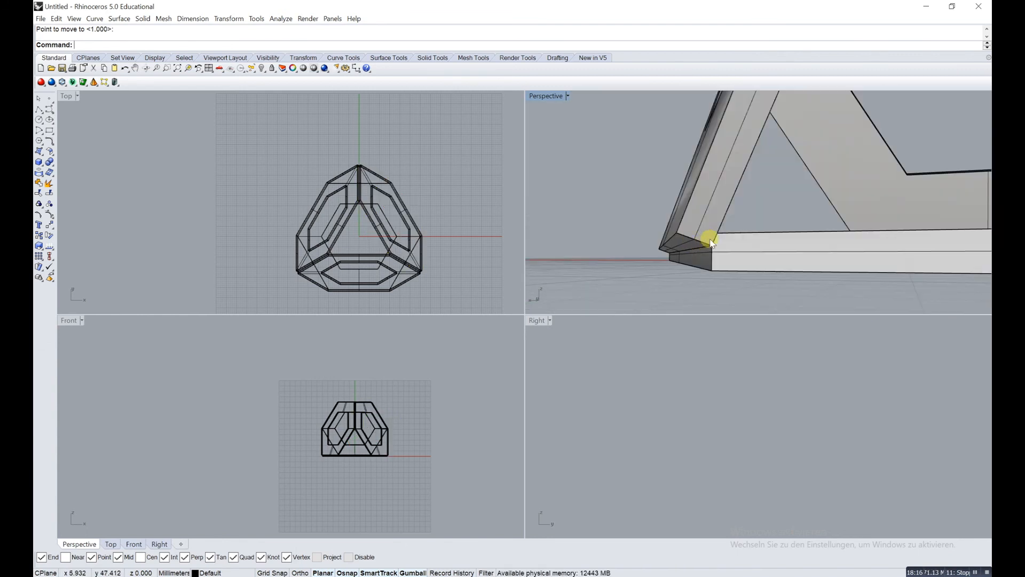
{"action": "left_click", "coordinate": [711, 243]}
{"action": "left_click", "coordinate": [740, 264]}
{"action": "key", "text": "Return"}
{"action": "left_click", "coordinate": [709, 240]}
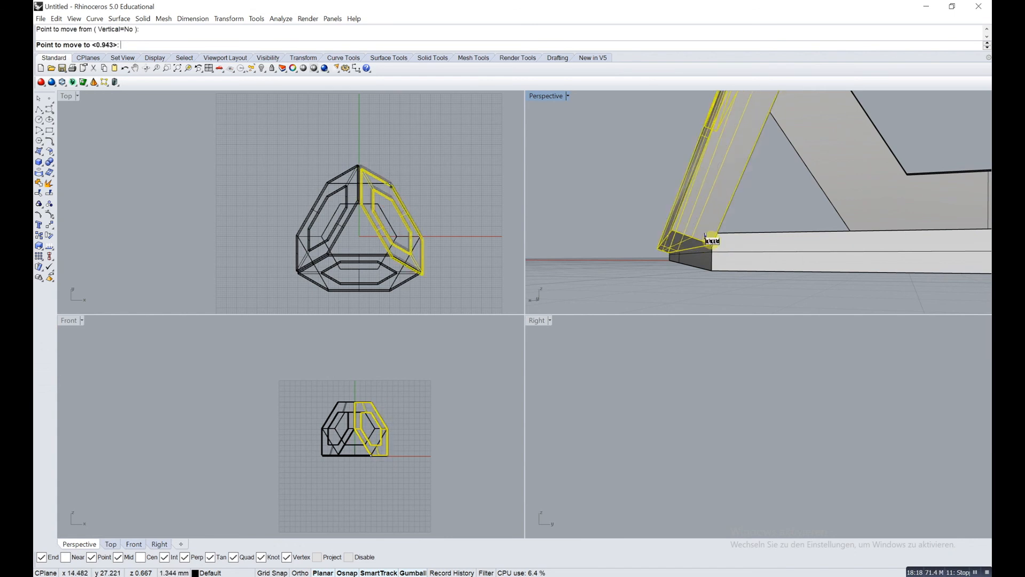
{"action": "left_click", "coordinate": [682, 260]}
{"action": "scroll", "coordinate": [683, 260], "scroll_direction": "down", "scroll_amount": 5}
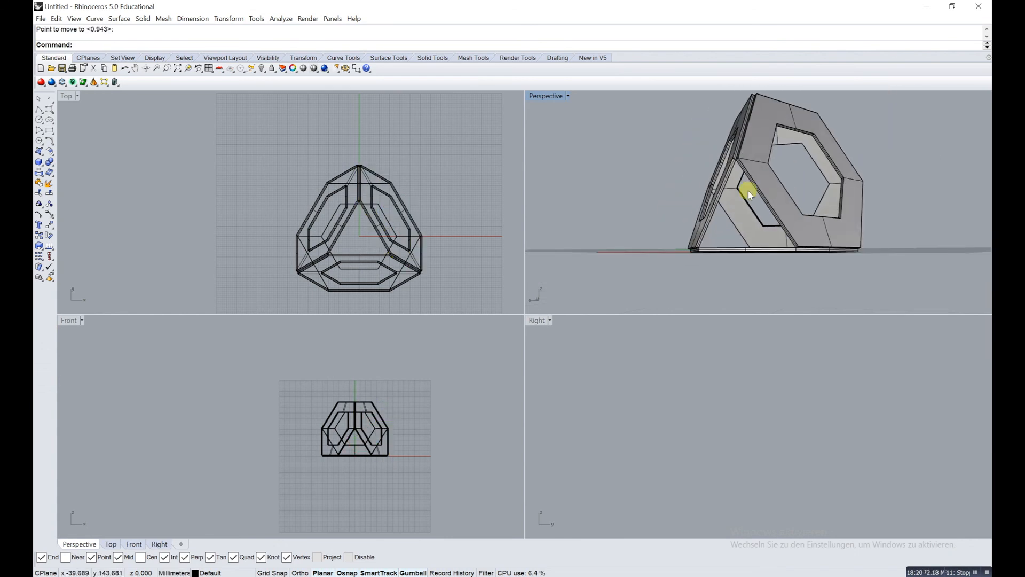